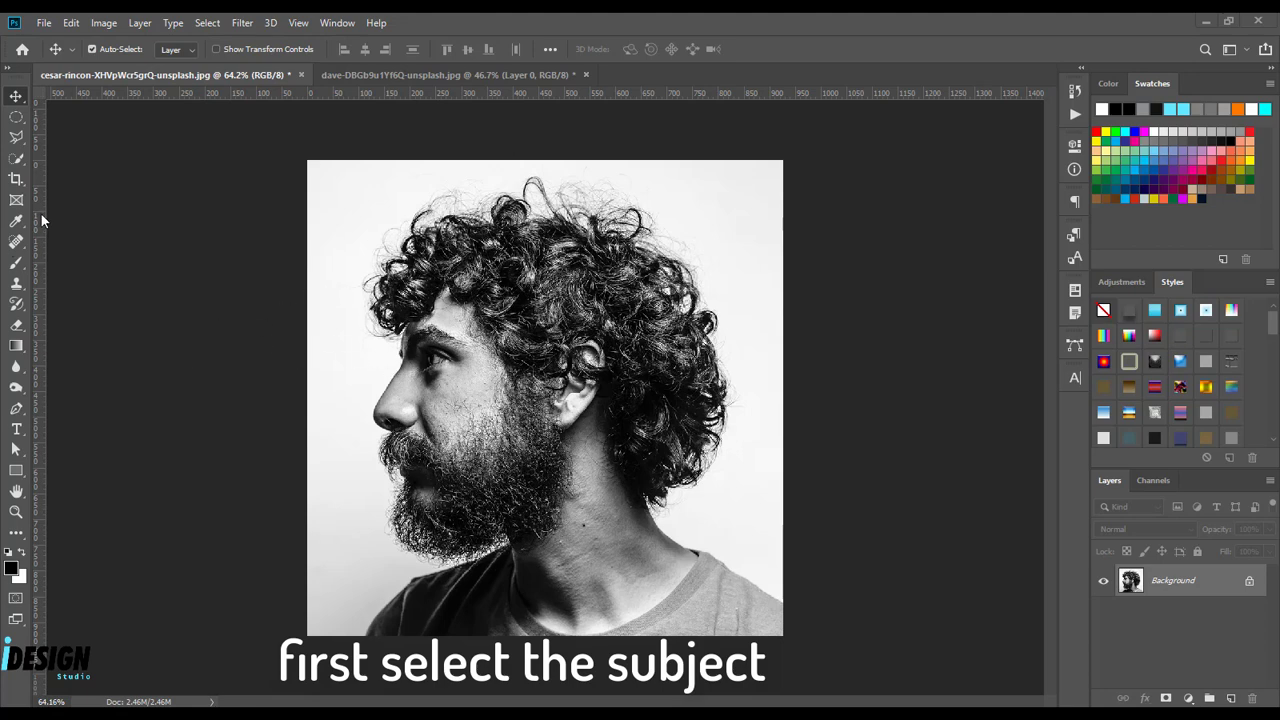
Step: Auto-select the bearded man with Quick Selection's Select Subject and enter Select and Mask
click(17, 158)
click(416, 52)
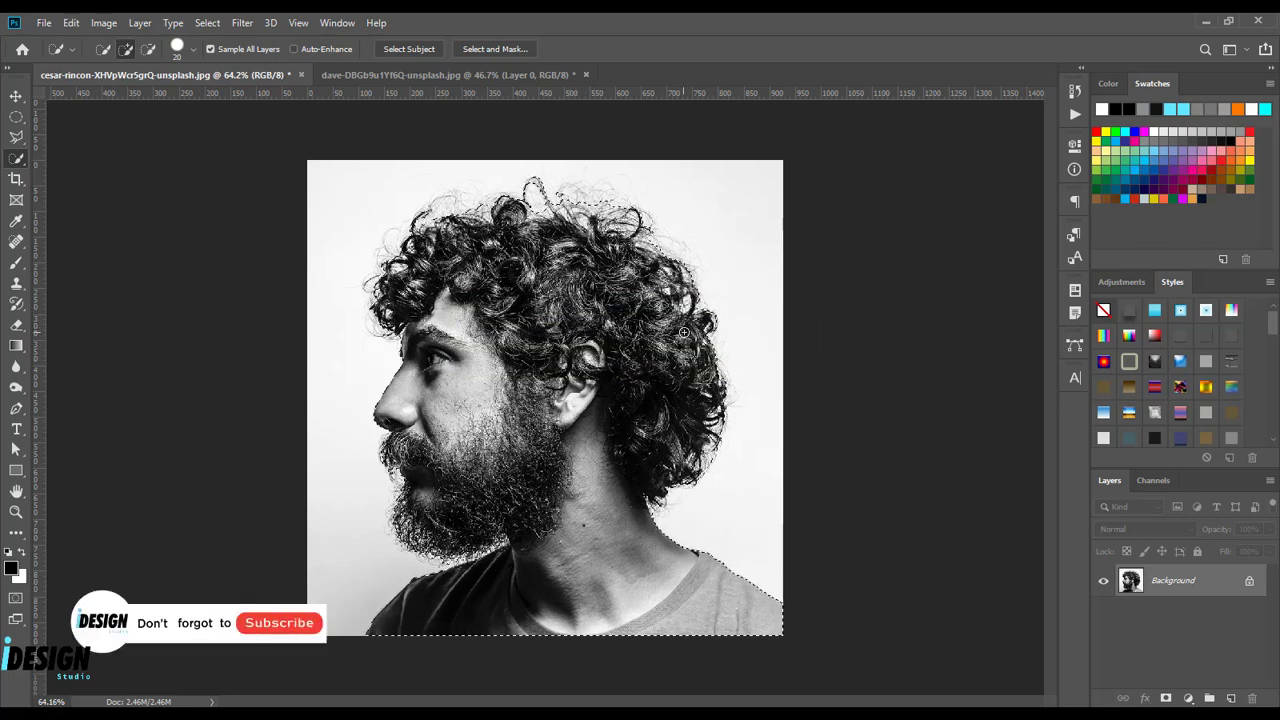
click(518, 52)
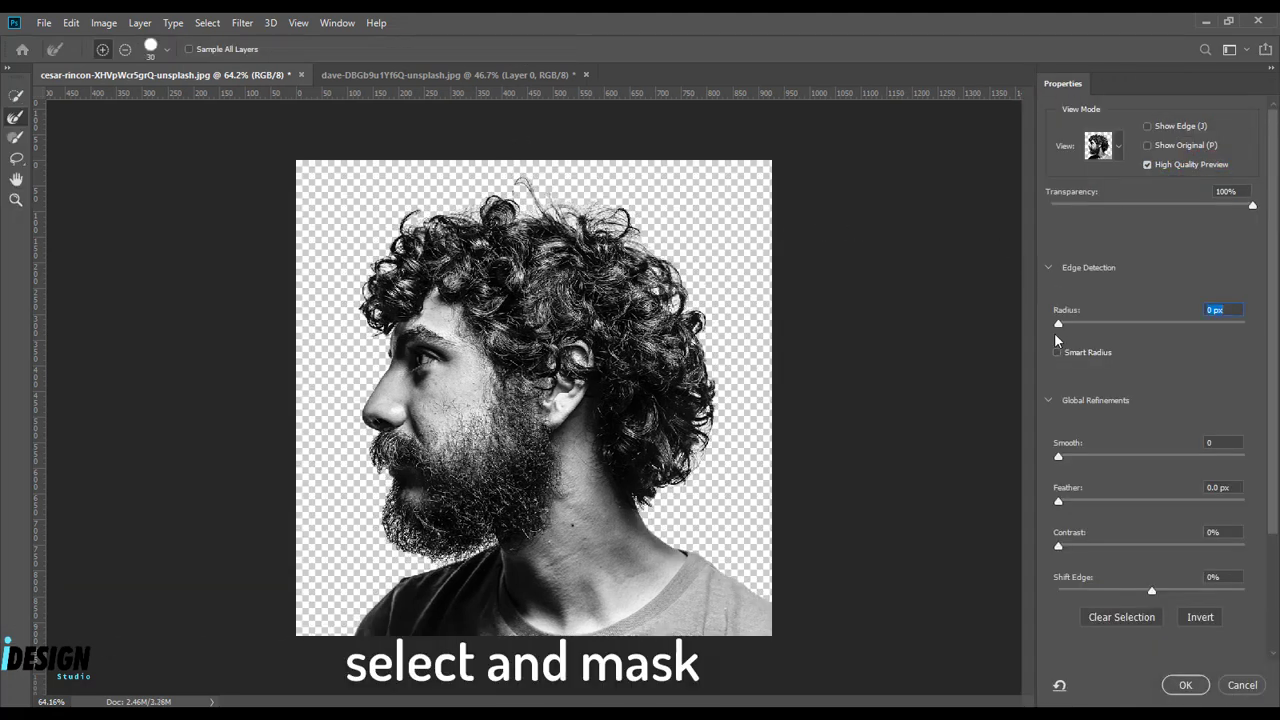
Step: Set the Edge Detection Radius to 250 px with Smart Radius and apply the selection
drag(1057, 323, 1270, 332)
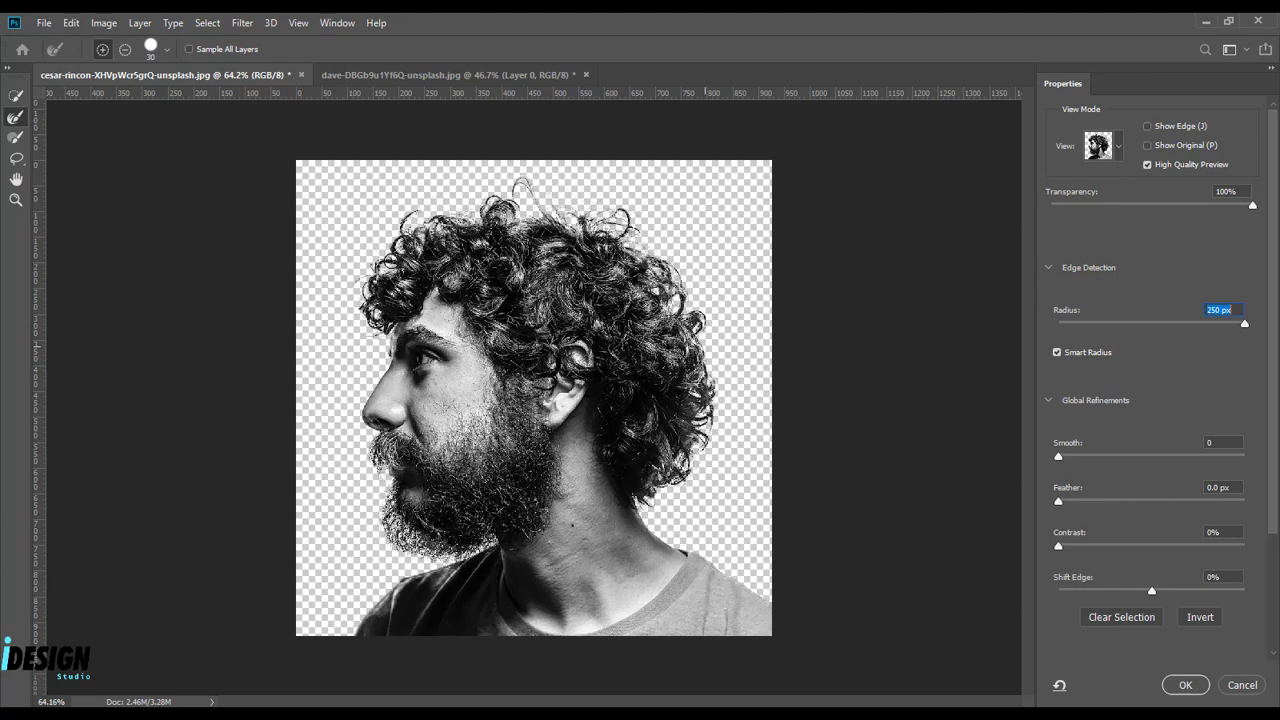
key(Return)
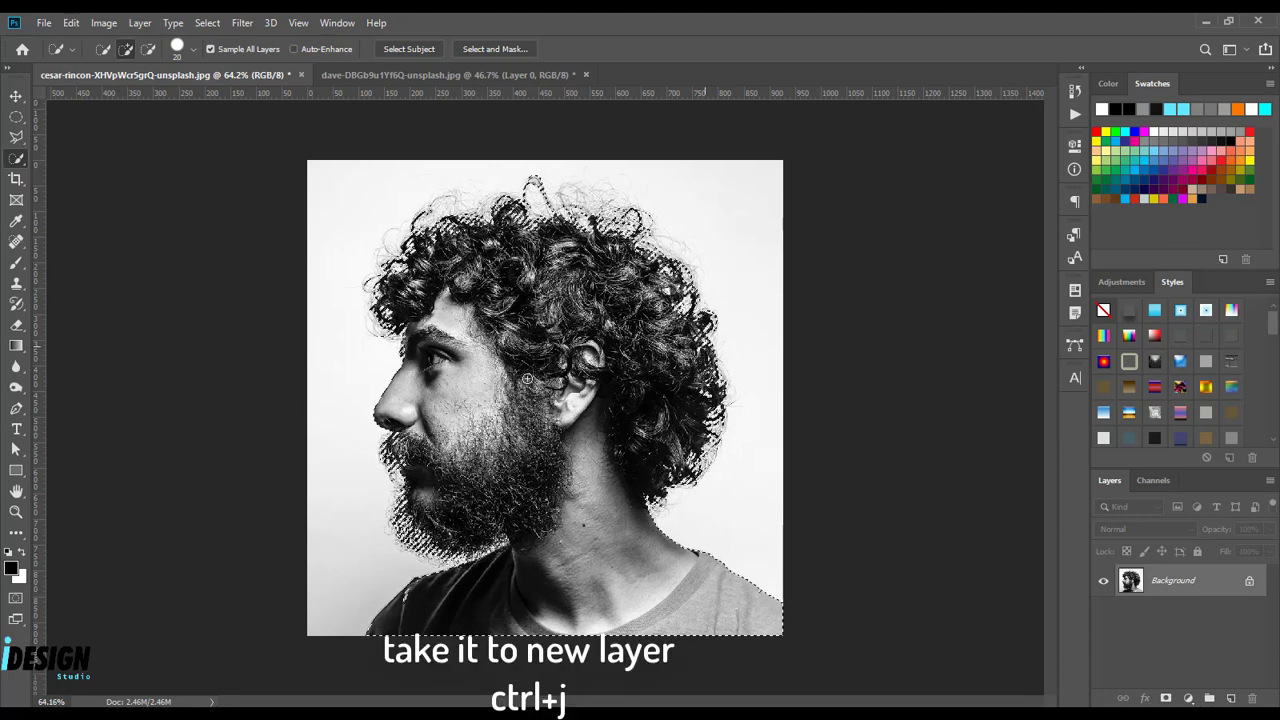
Step: Copy the man onto Layer 1 and fill the Background layer with white
key(ctrl+j)
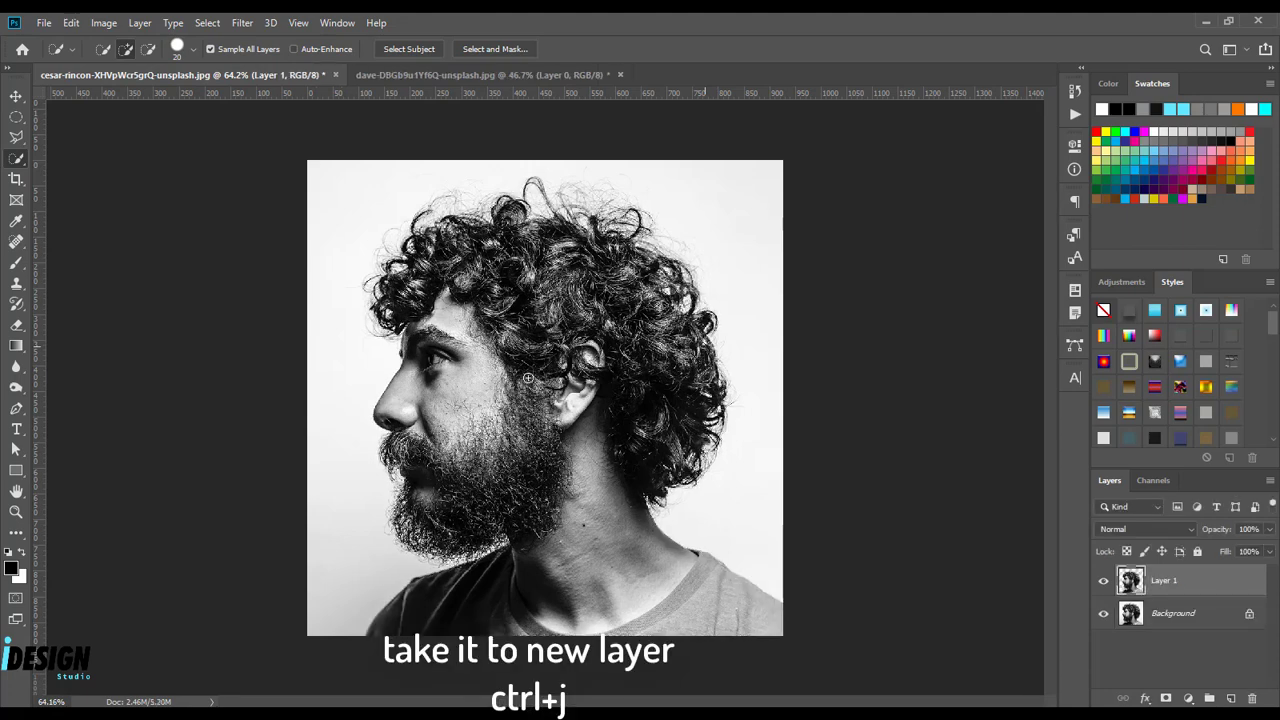
click(1215, 615)
key(ctrl+BackSpace)
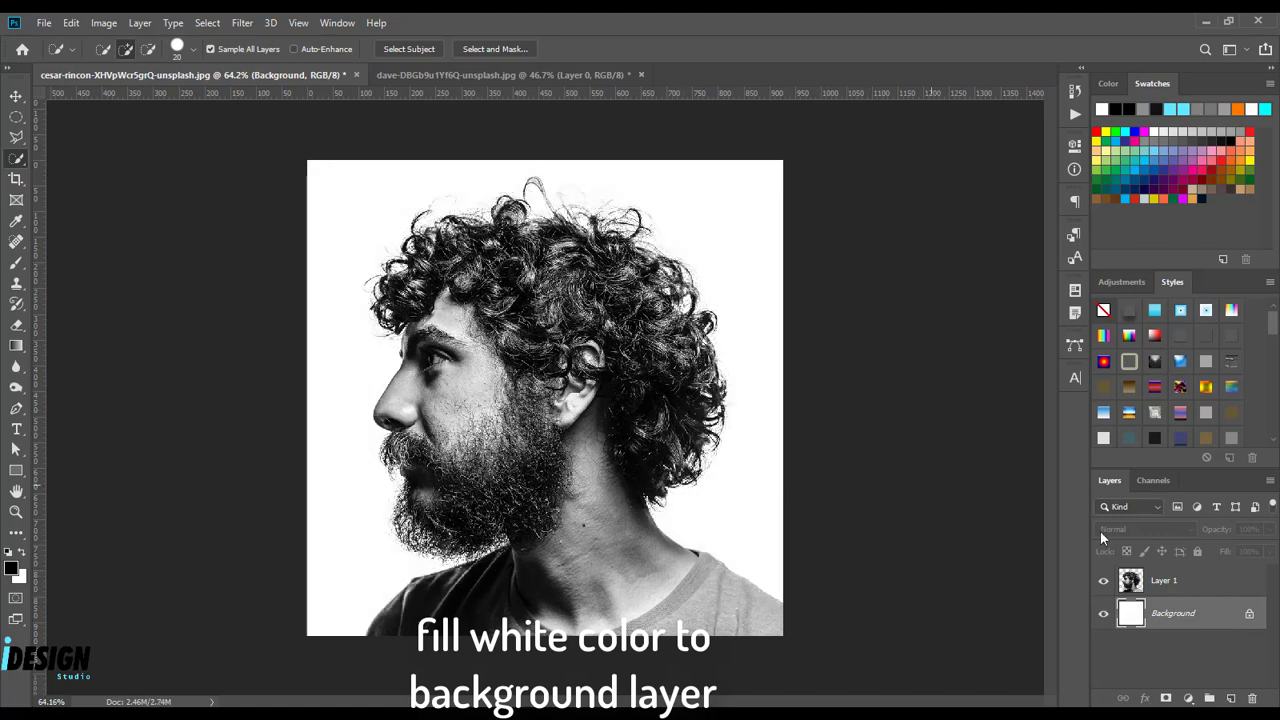
click(1200, 580)
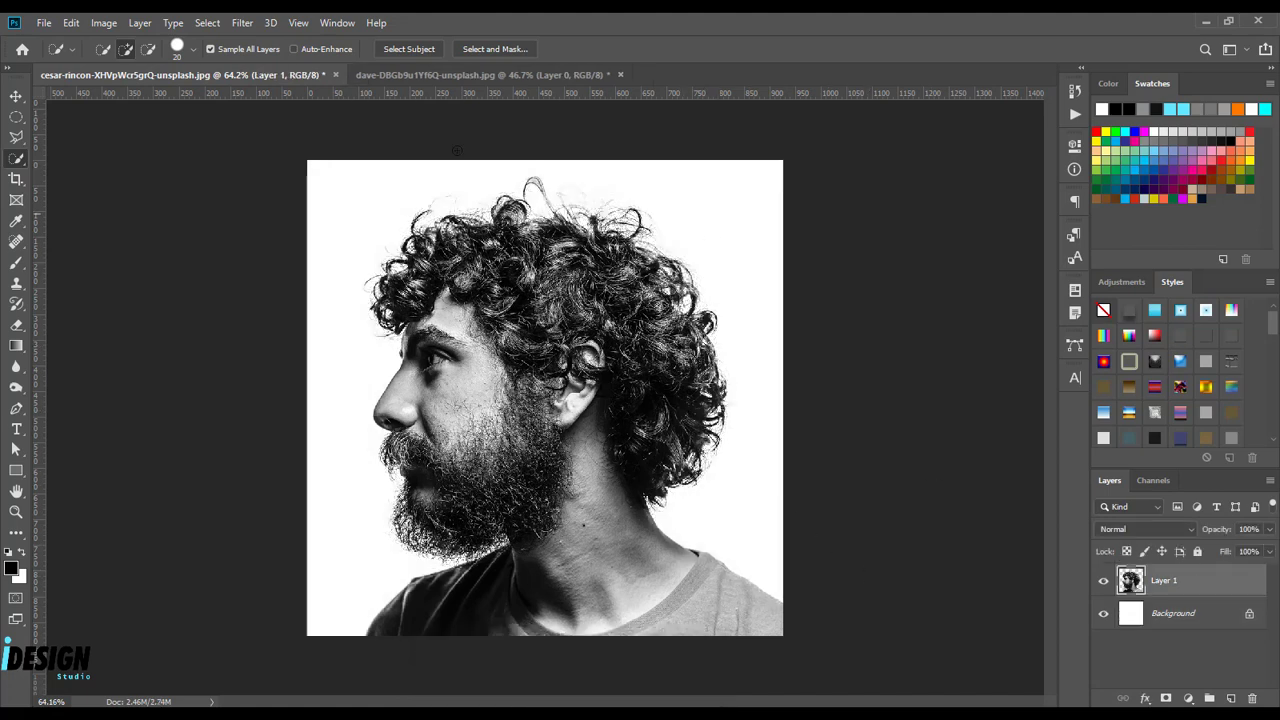
click(16, 96)
Step: Drag the waterfall photo into the portrait as Layer 2, scaled to 89.43% and centred
click(390, 74)
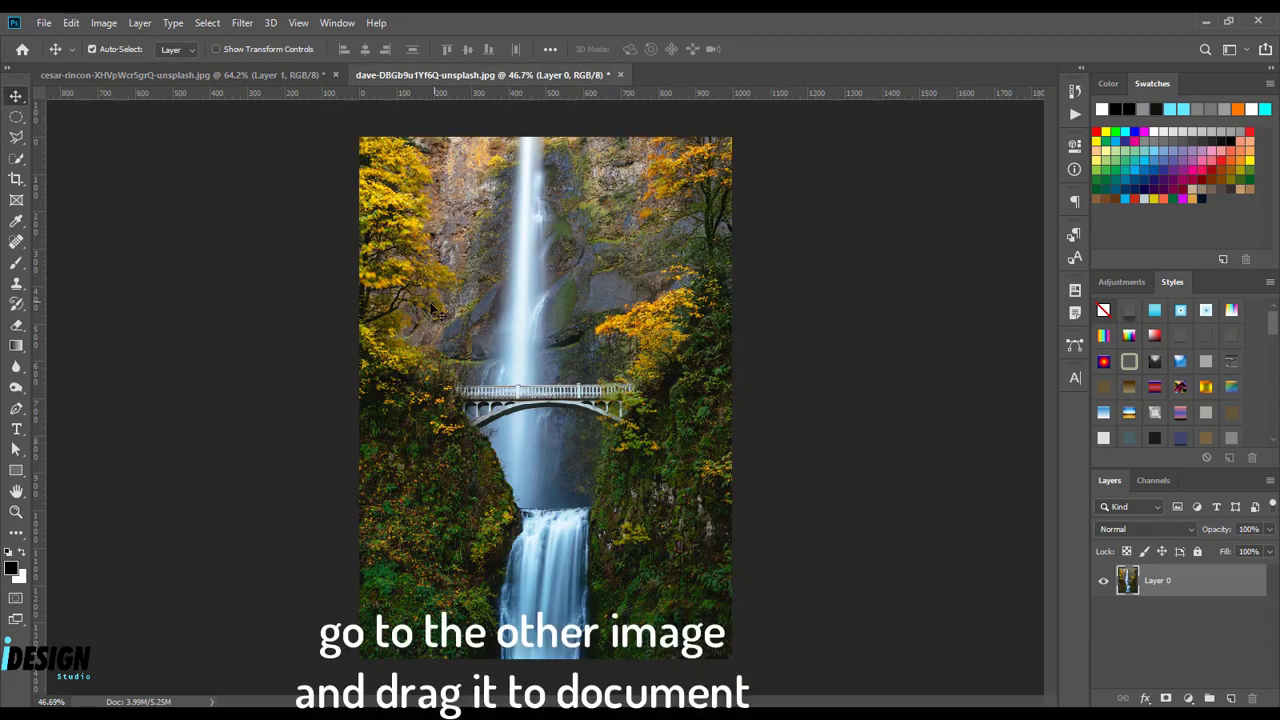
mouse_move(440, 300)
mouse_down()
mouse_move(197, 75)
mouse_move(530, 393)
mouse_move(563, 401)
mouse_up()
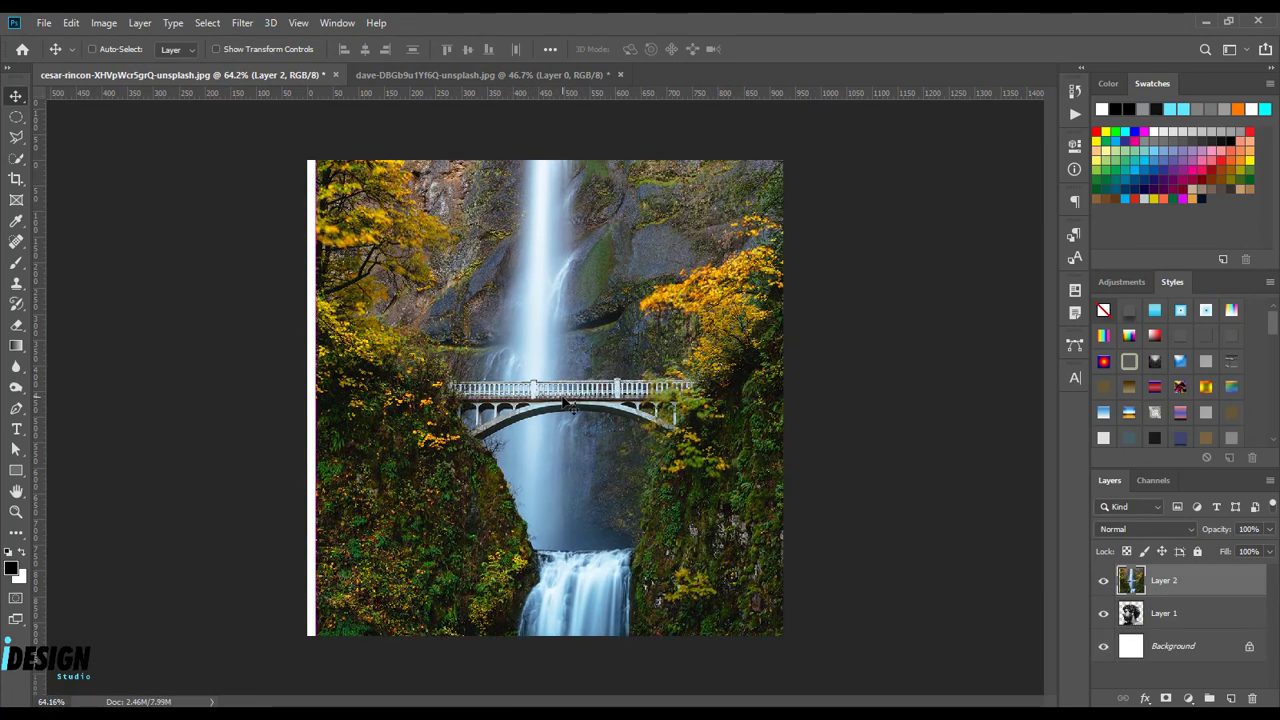
key(ctrl+t)
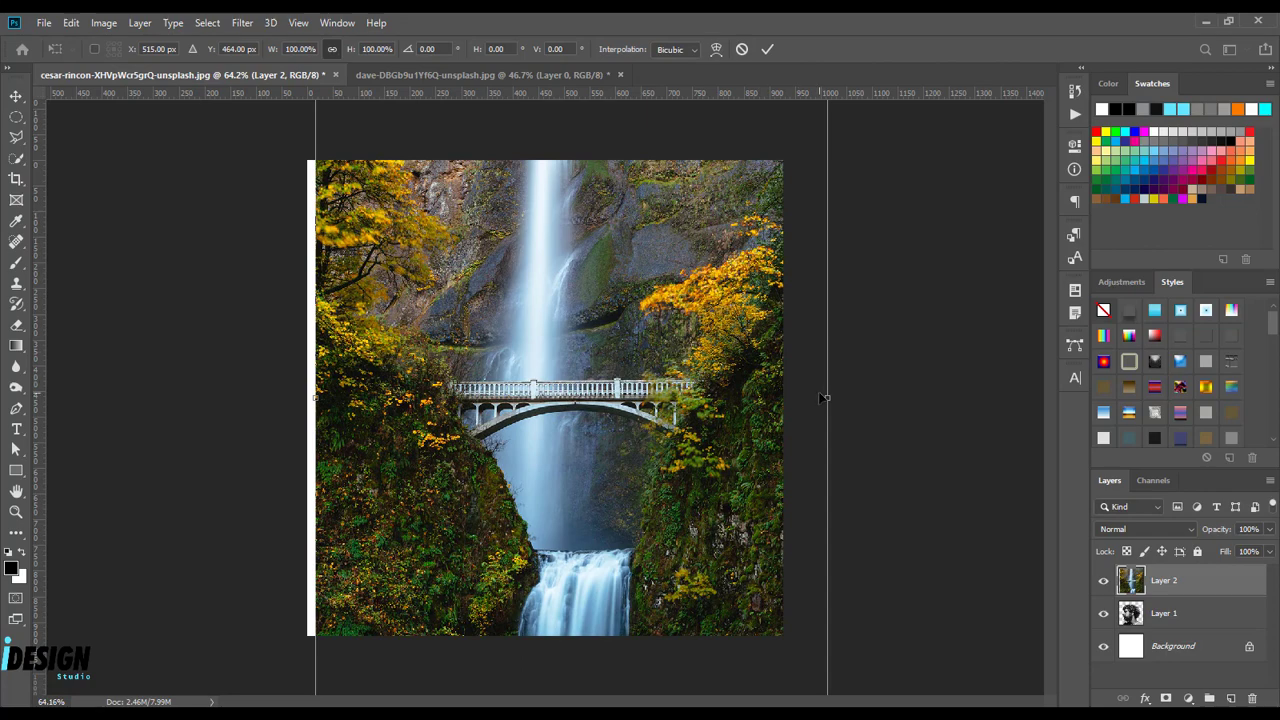
drag(825, 397, 752, 397)
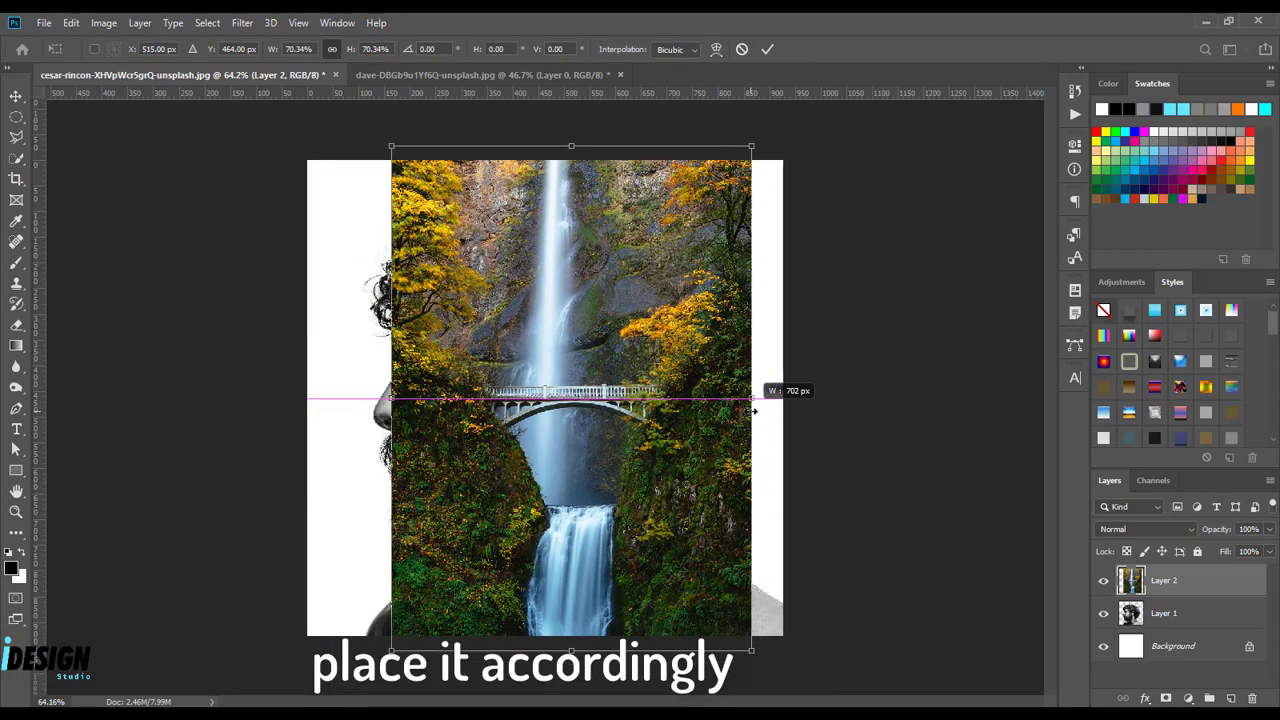
drag(598, 465, 581, 470)
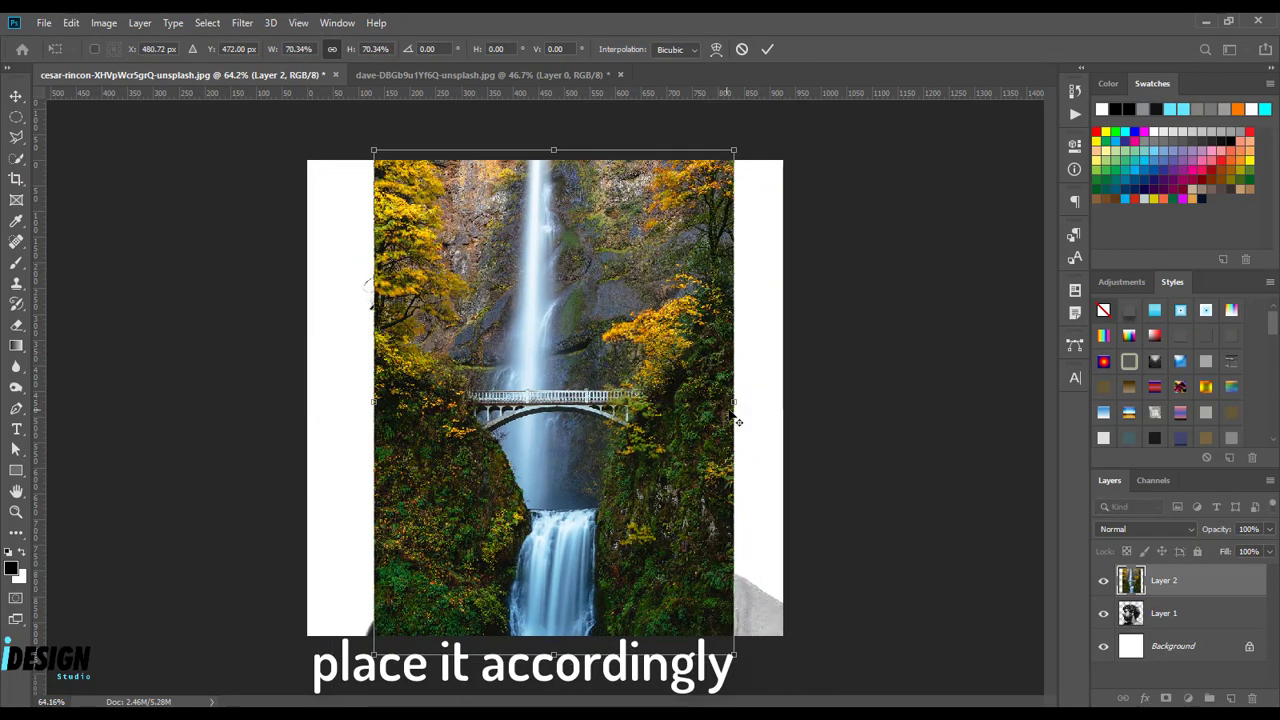
drag(733, 402, 782, 402)
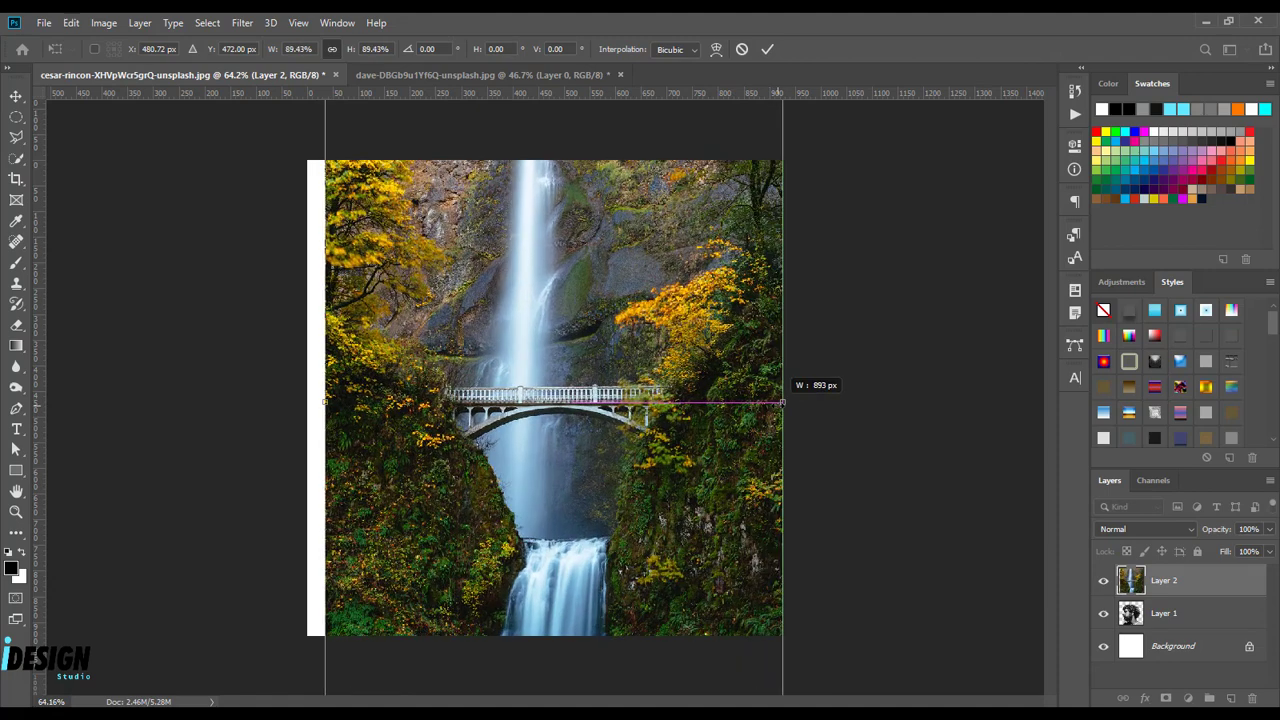
drag(618, 388, 628, 388)
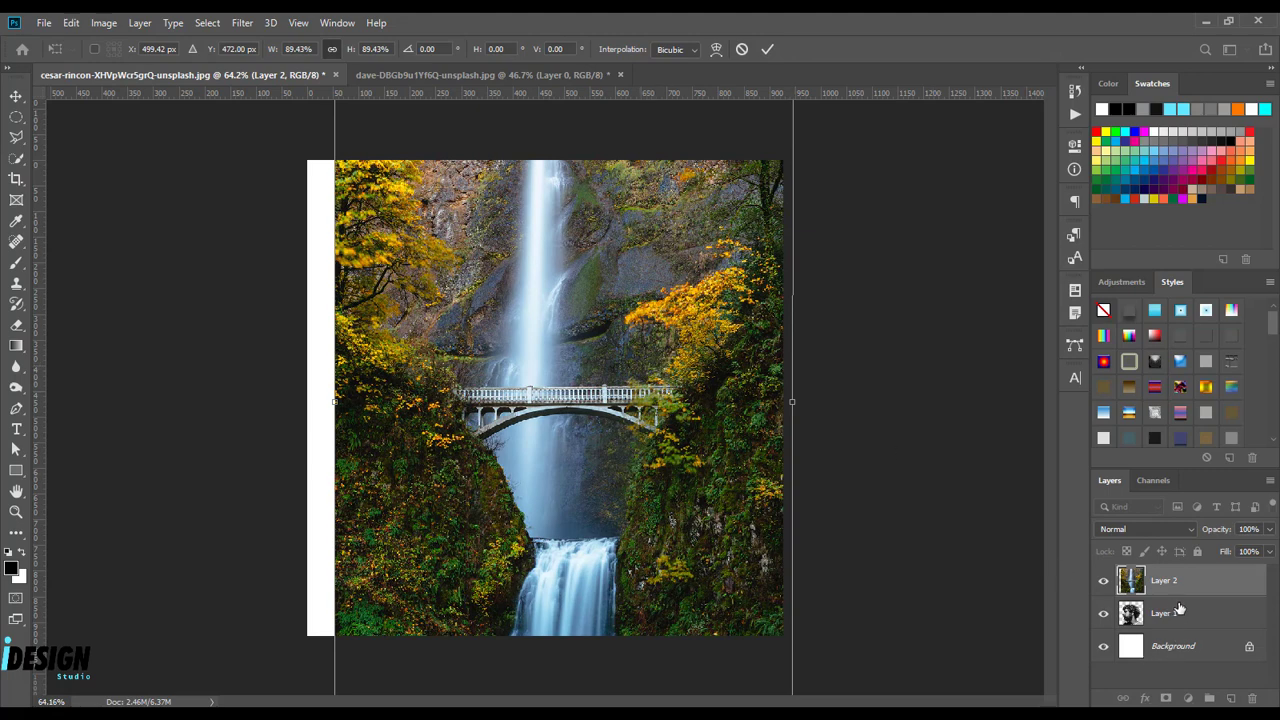
click(767, 49)
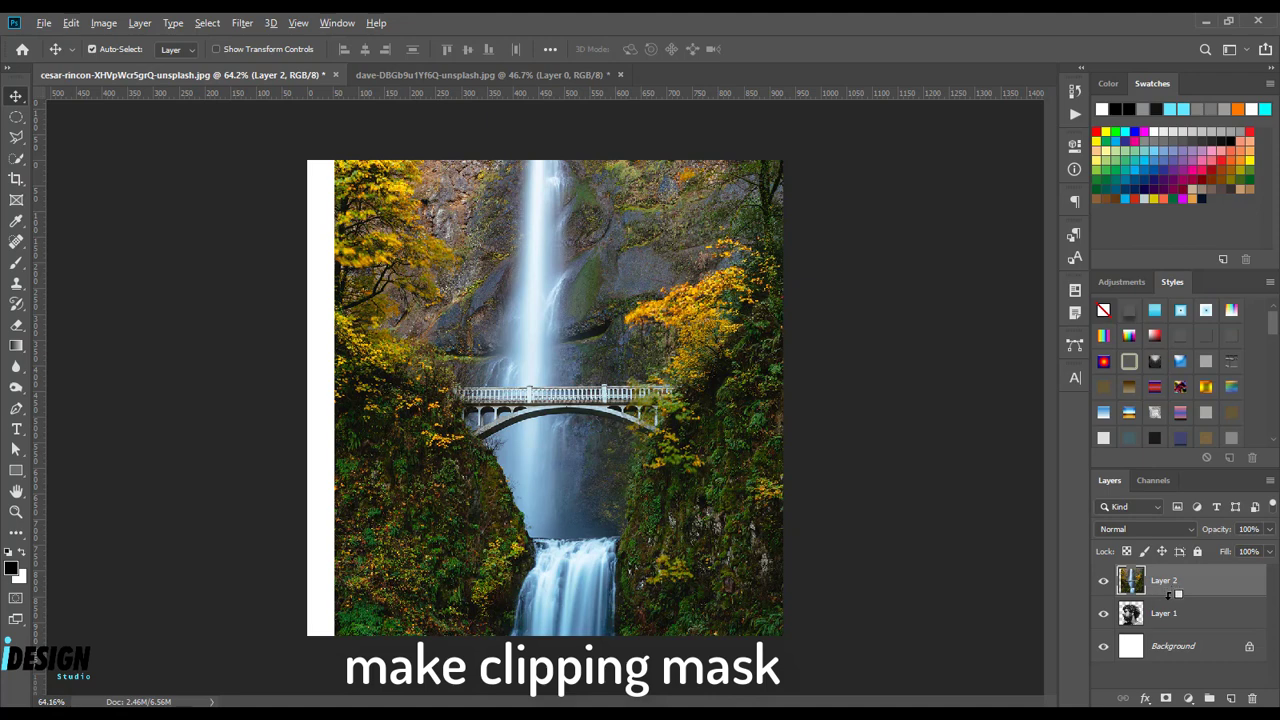
Step: Clip waterfall Layer 2 to the man's Layer 1 and reposition it within his silhouette
alt+click(1170, 595)
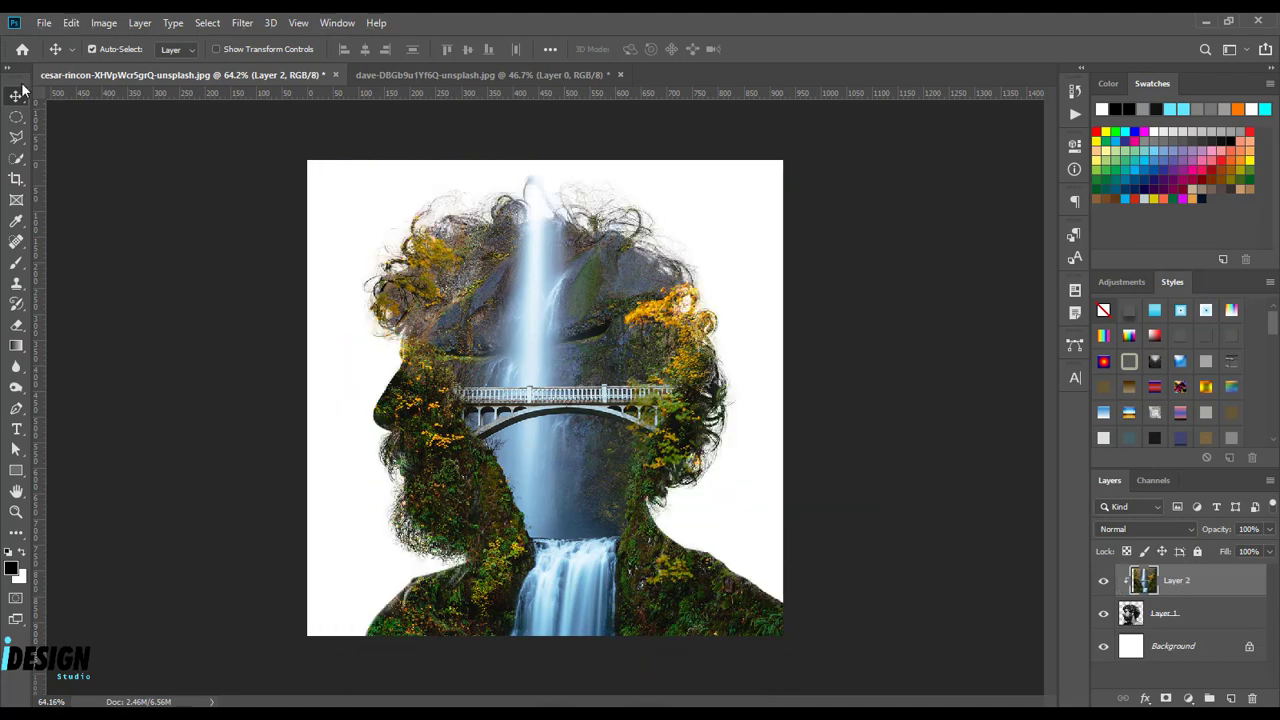
drag(490, 397, 527, 376)
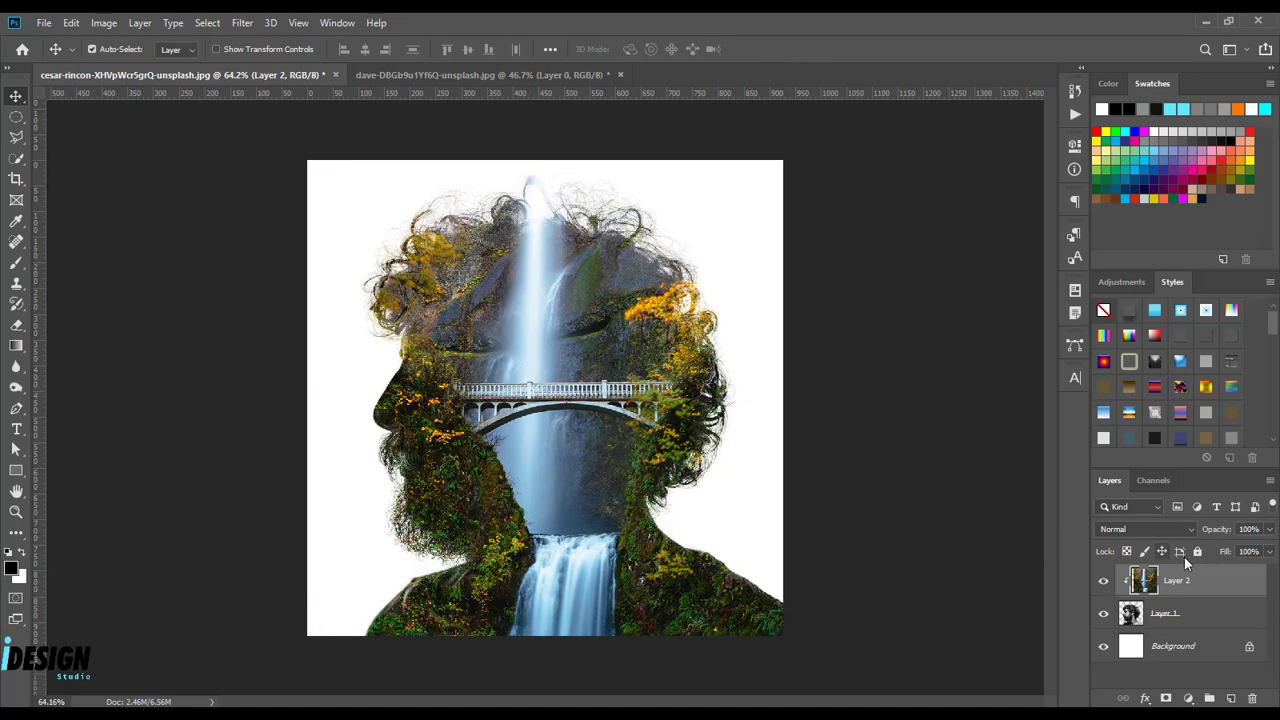
Step: Add a Black & White adjustment layer and set its opacity to 47%
click(1180, 699)
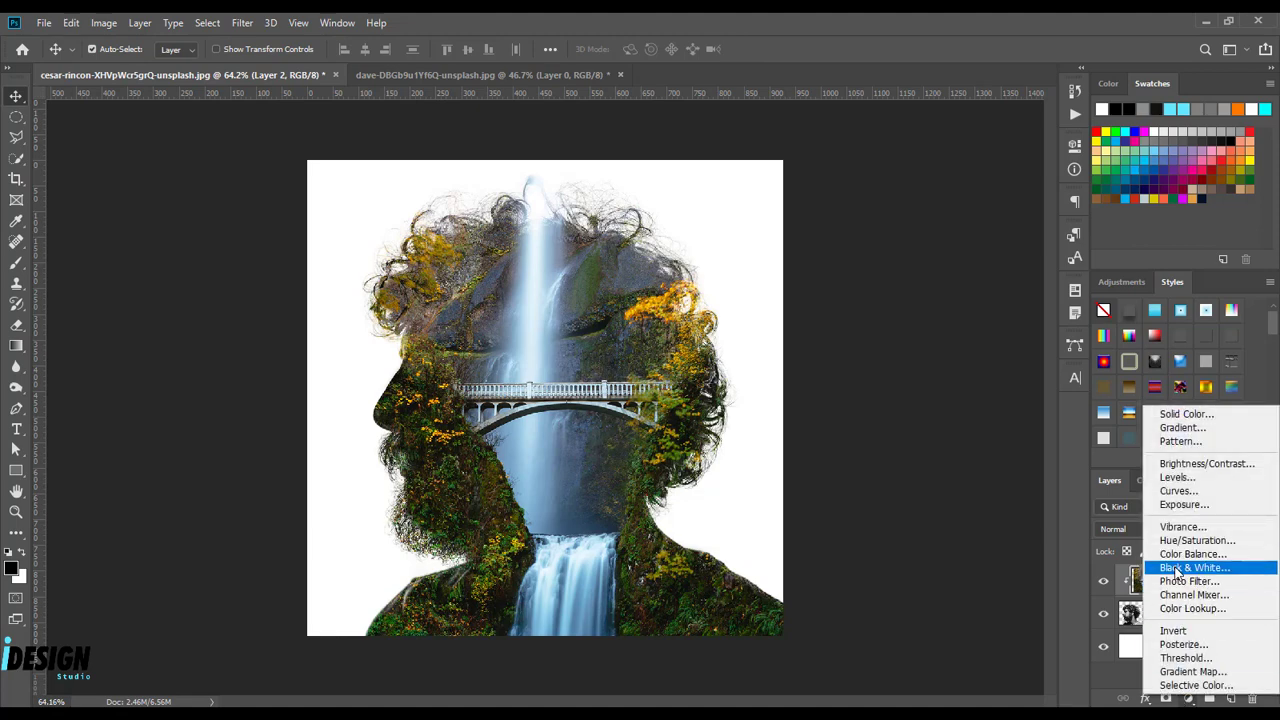
click(1190, 567)
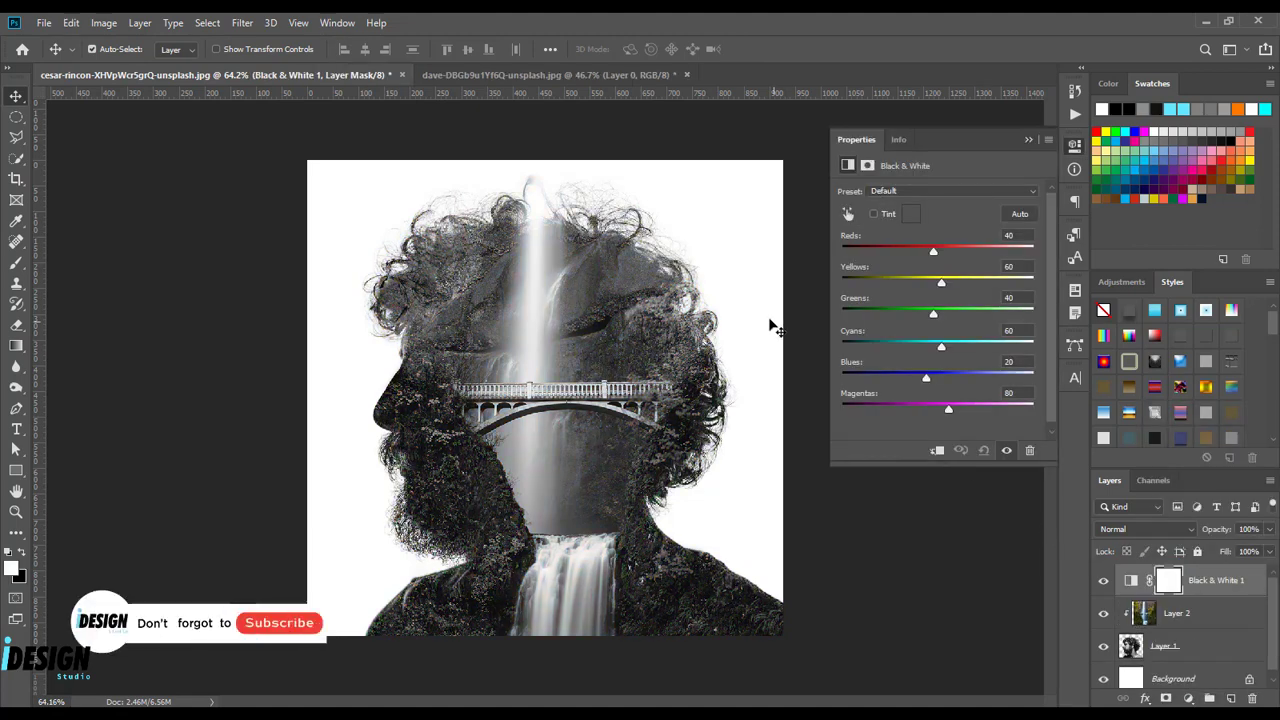
click(1028, 139)
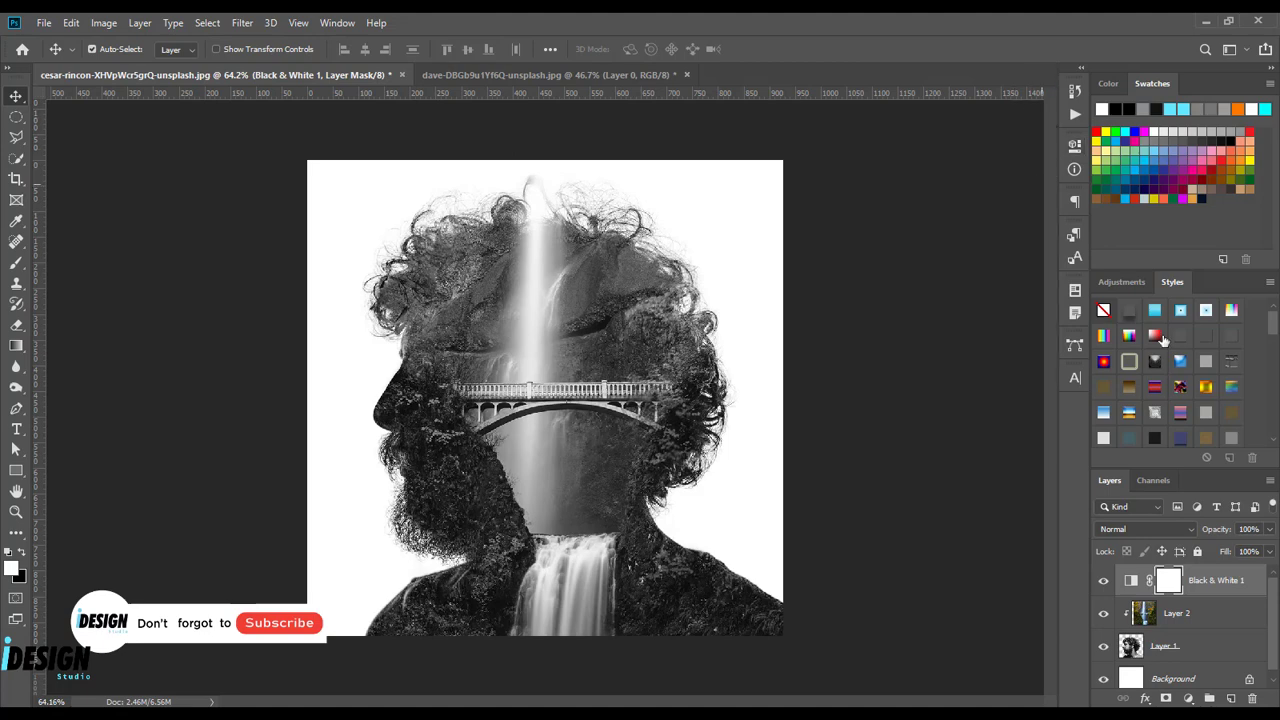
drag(1217, 521, 1119, 535)
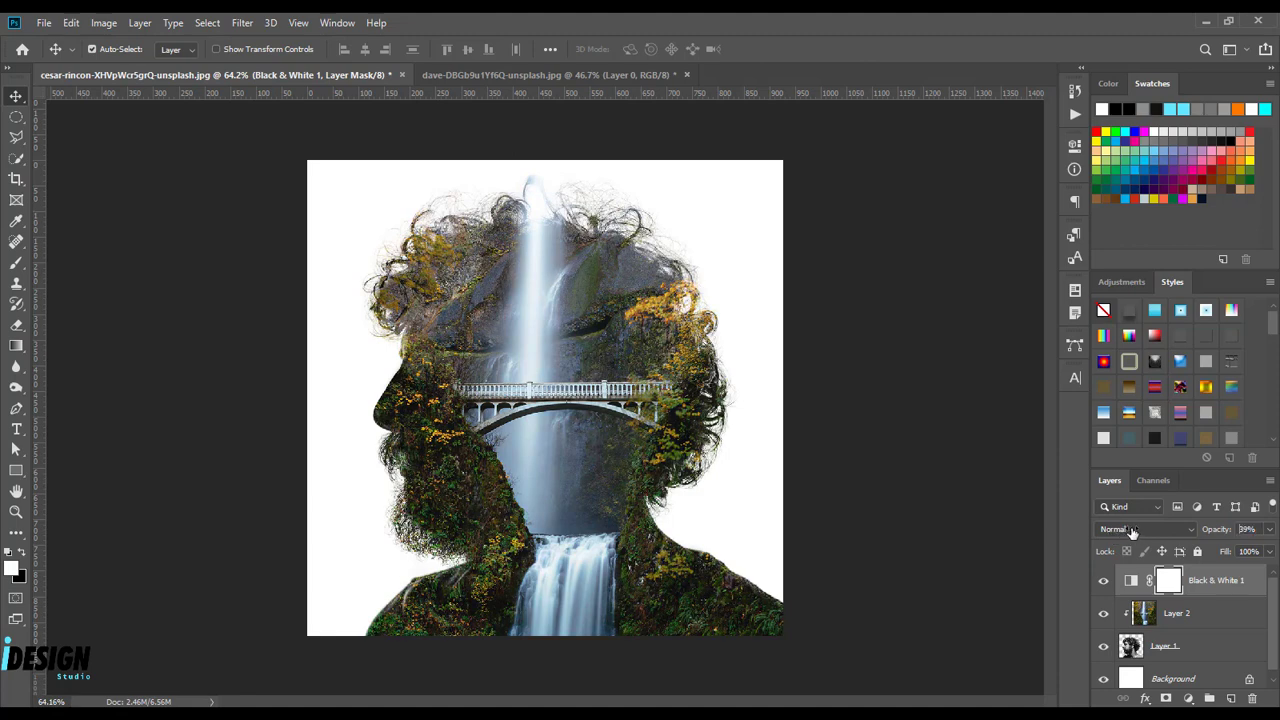
drag(1133, 533, 1177, 528)
click(978, 425)
Step: Add a layer mask to waterfall Layer 2 and set up a black Brush
click(1196, 613)
click(1166, 698)
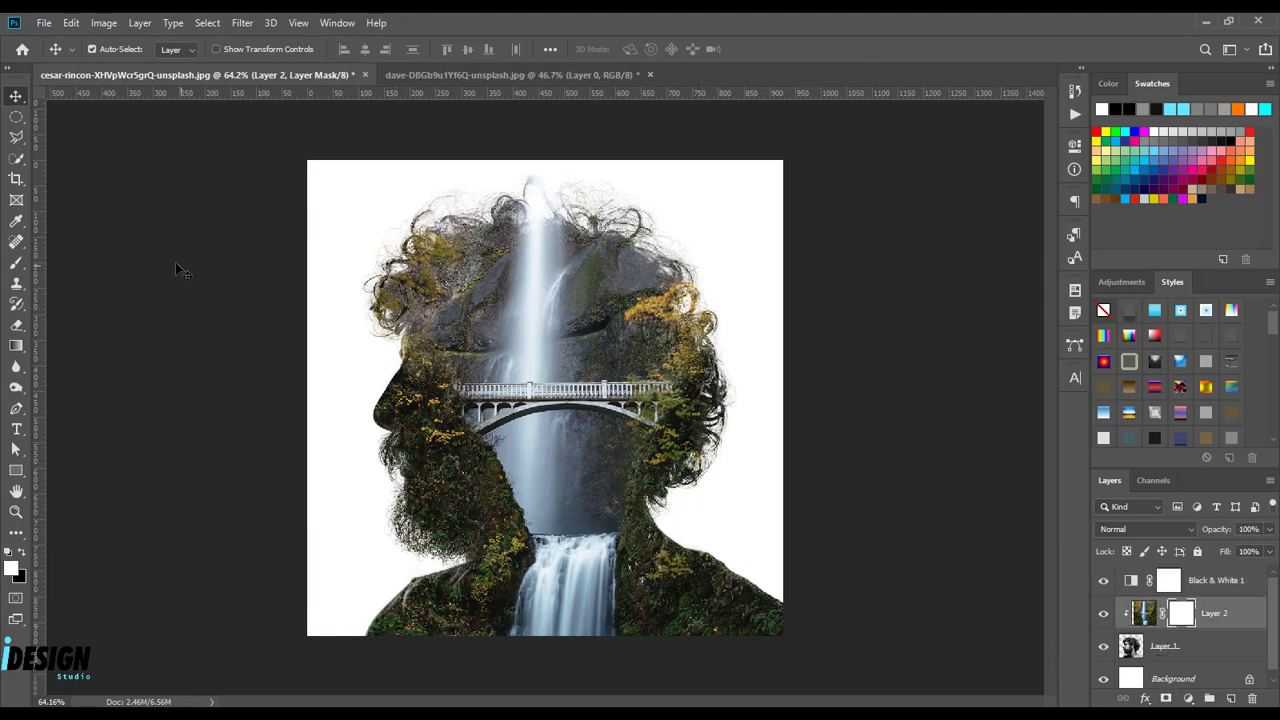
click(16, 262)
scroll(397, 322, up, 4)
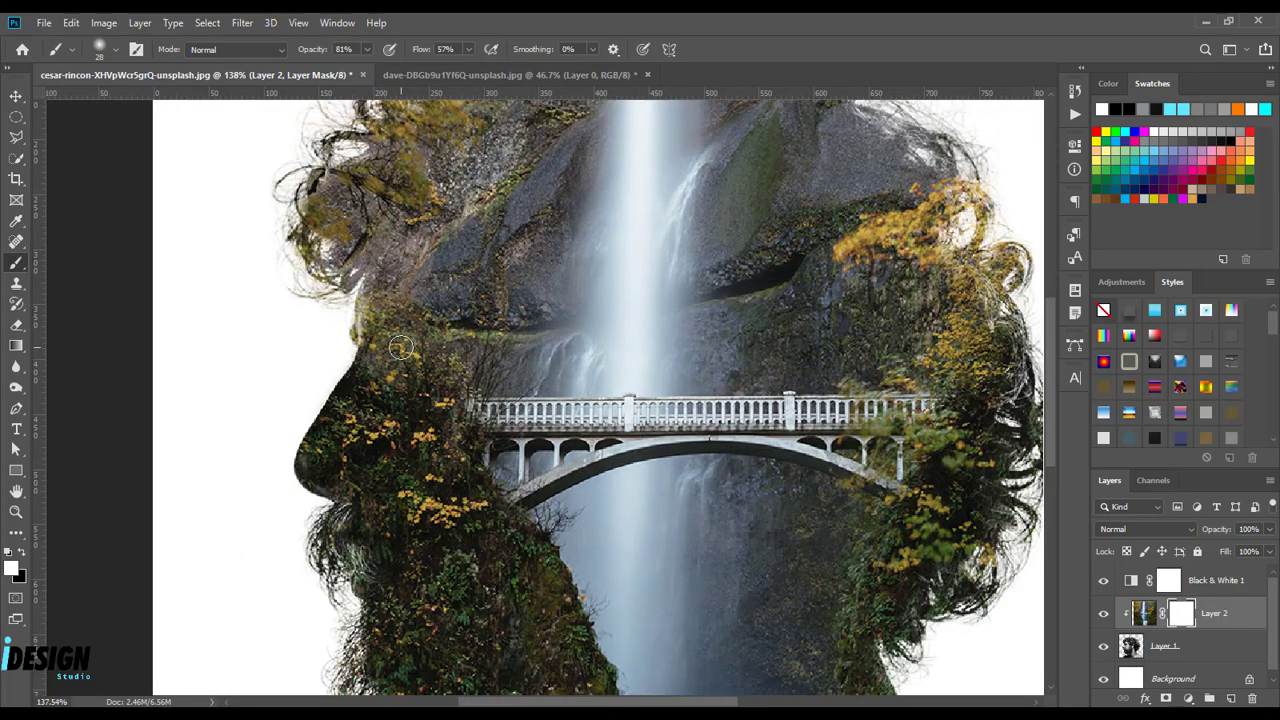
key(x)
Step: Paint black on the mask to reveal the man's eye, nose and beard edge
mouse_move(397, 348)
mouse_down()
mouse_move(434, 351)
mouse_move(430, 338)
mouse_up()
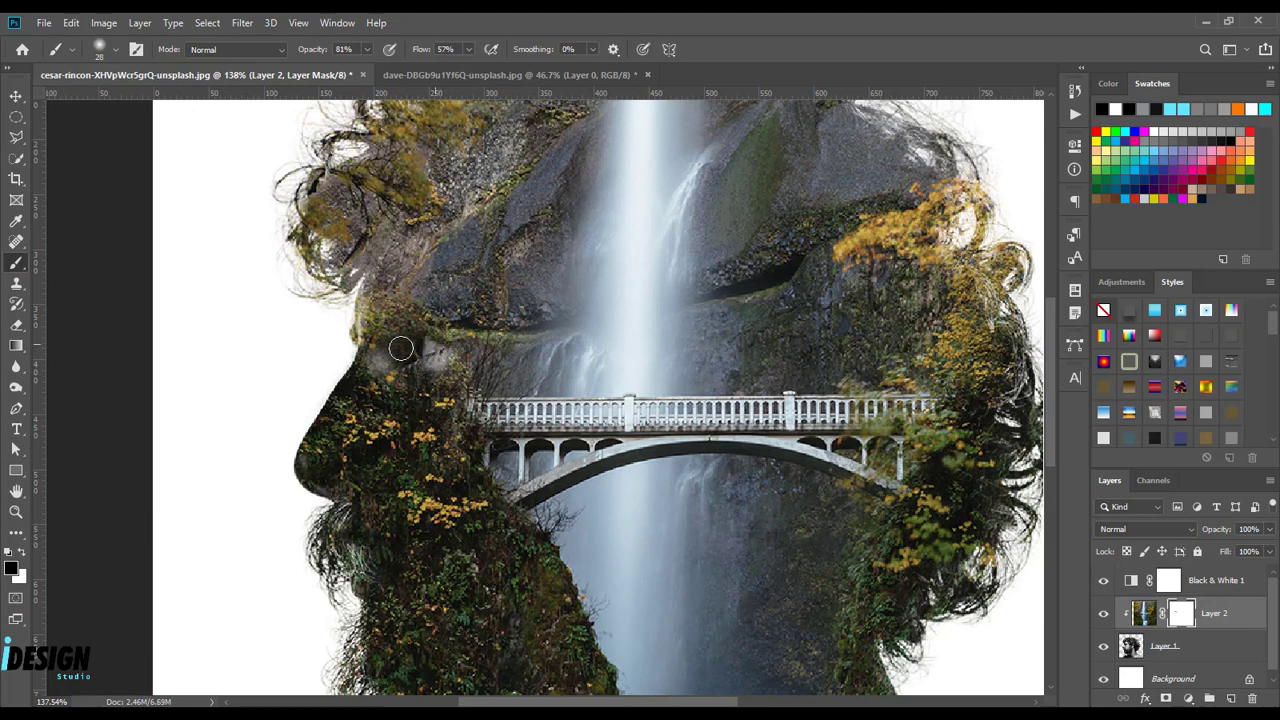
mouse_move(357, 545)
mouse_down()
mouse_move(355, 590)
mouse_move(318, 506)
mouse_up()
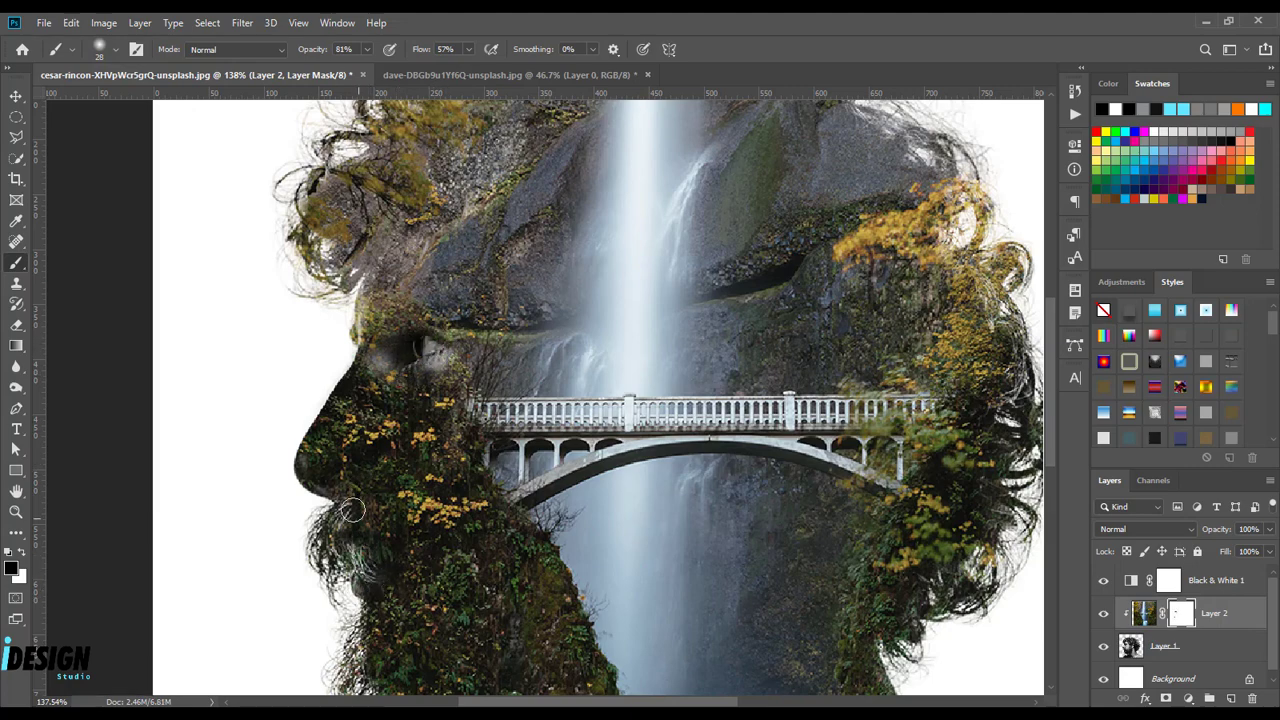
mouse_move(400, 343)
mouse_down()
mouse_move(382, 356)
mouse_move(411, 362)
mouse_move(427, 325)
mouse_up()
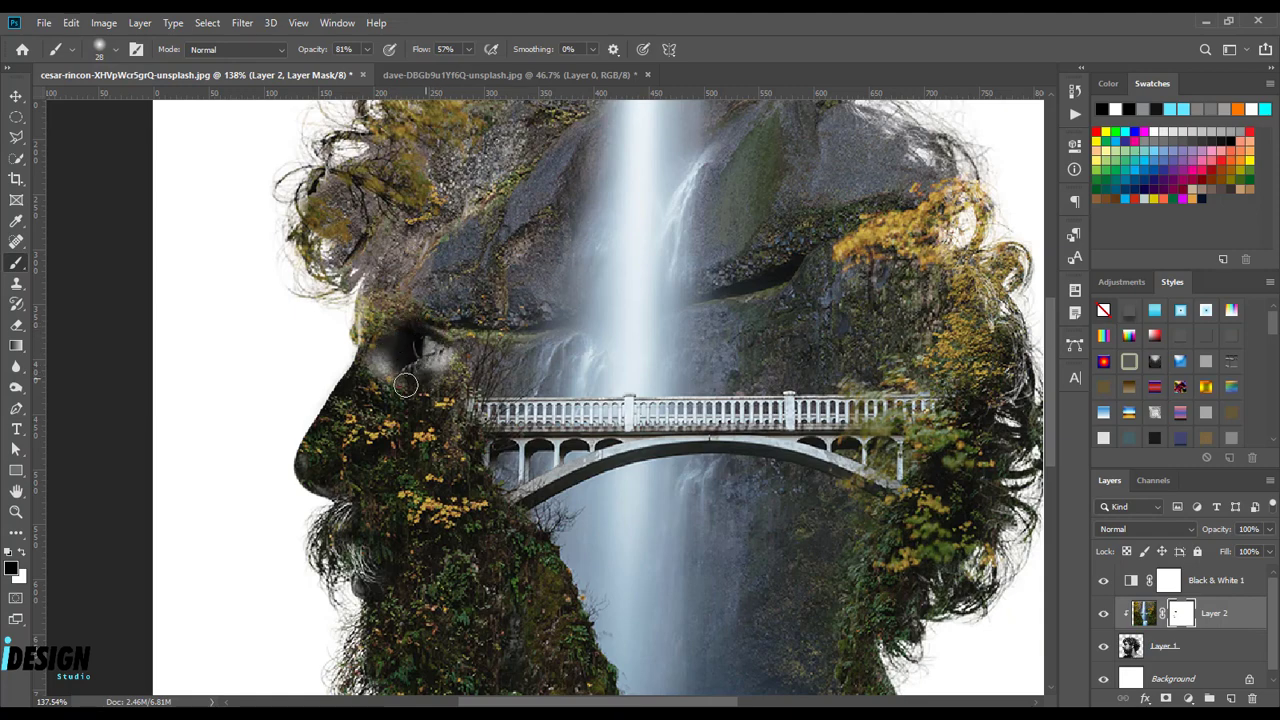
drag(426, 334, 385, 341)
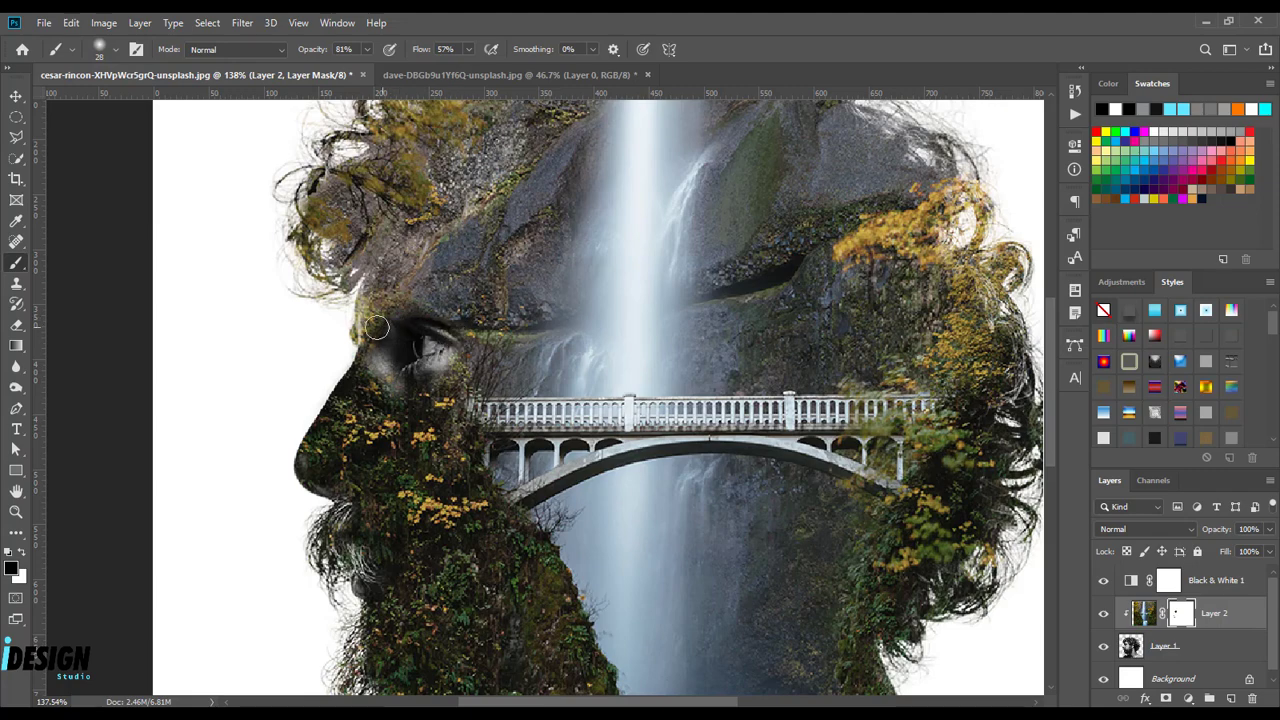
mouse_move(385, 341)
mouse_down()
mouse_move(345, 385)
mouse_move(340, 417)
mouse_move(361, 447)
mouse_up()
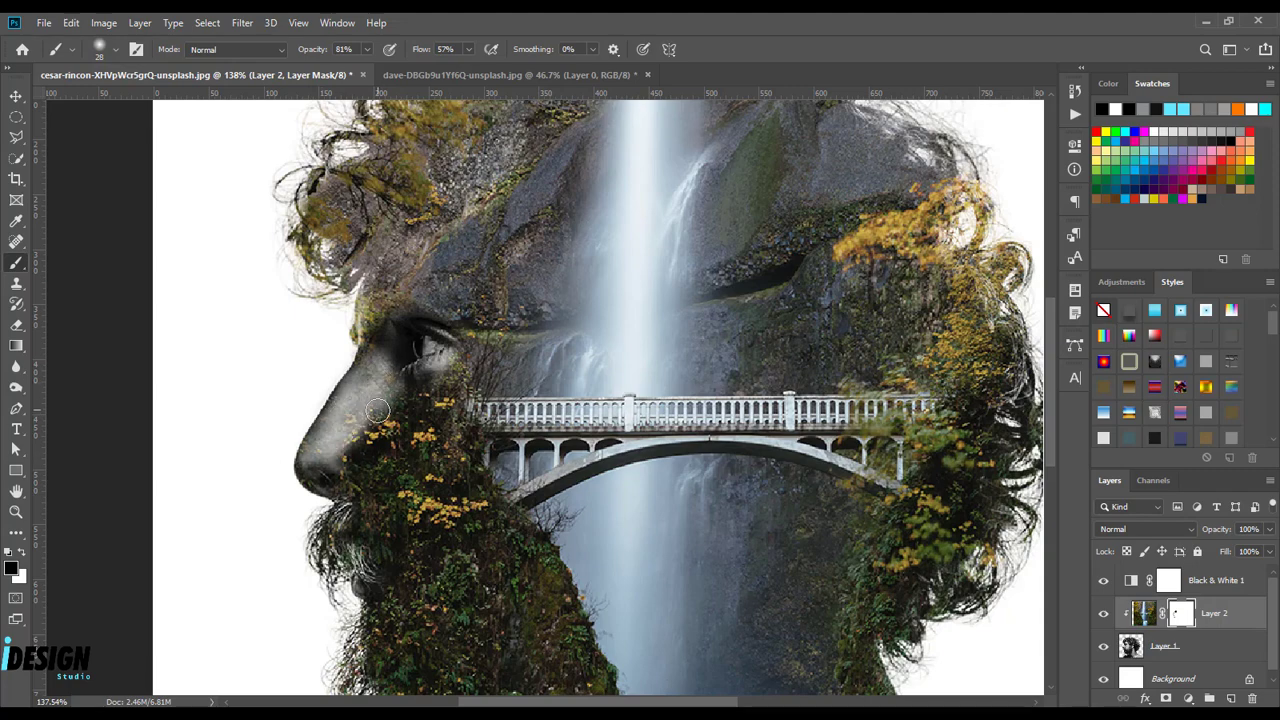
mouse_move(389, 400)
mouse_down()
mouse_move(340, 465)
mouse_move(334, 437)
mouse_move(365, 405)
mouse_move(372, 368)
mouse_move(387, 390)
mouse_move(366, 452)
mouse_move(312, 466)
mouse_up()
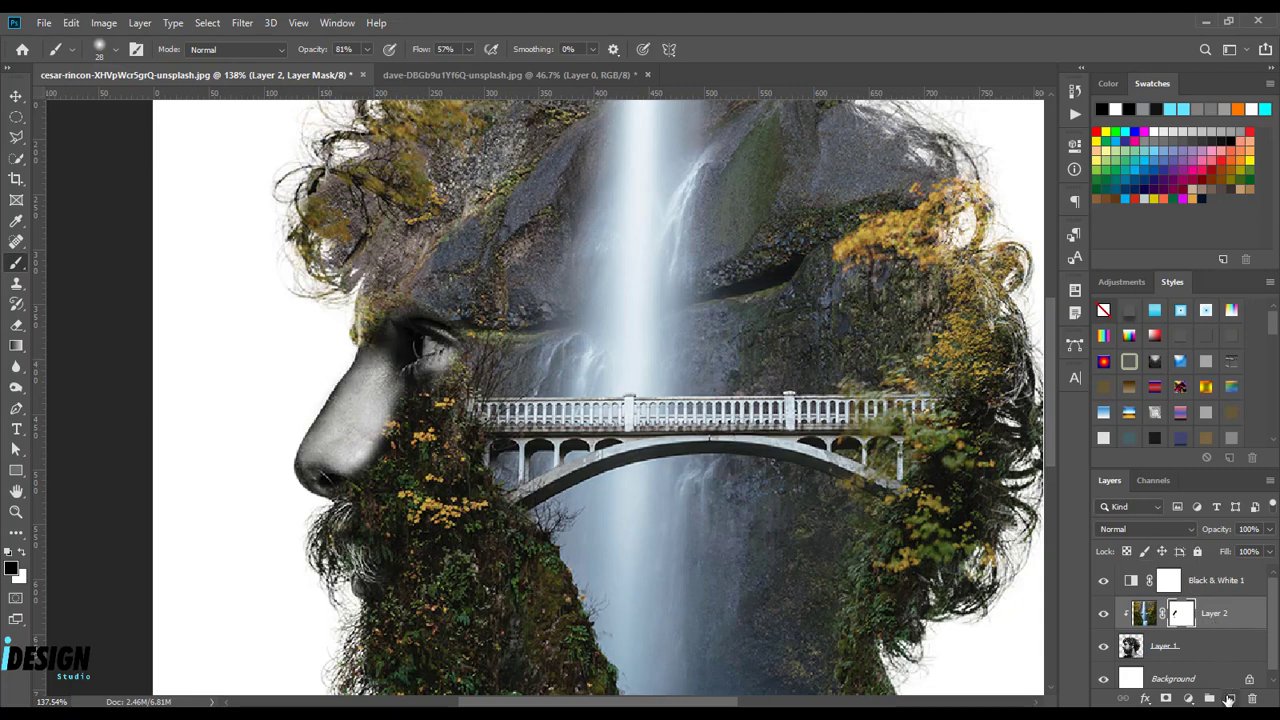
Step: Add Layer 3 and paint dark shading around the eye and brow at 71% opacity, 35% flow
click(1230, 698)
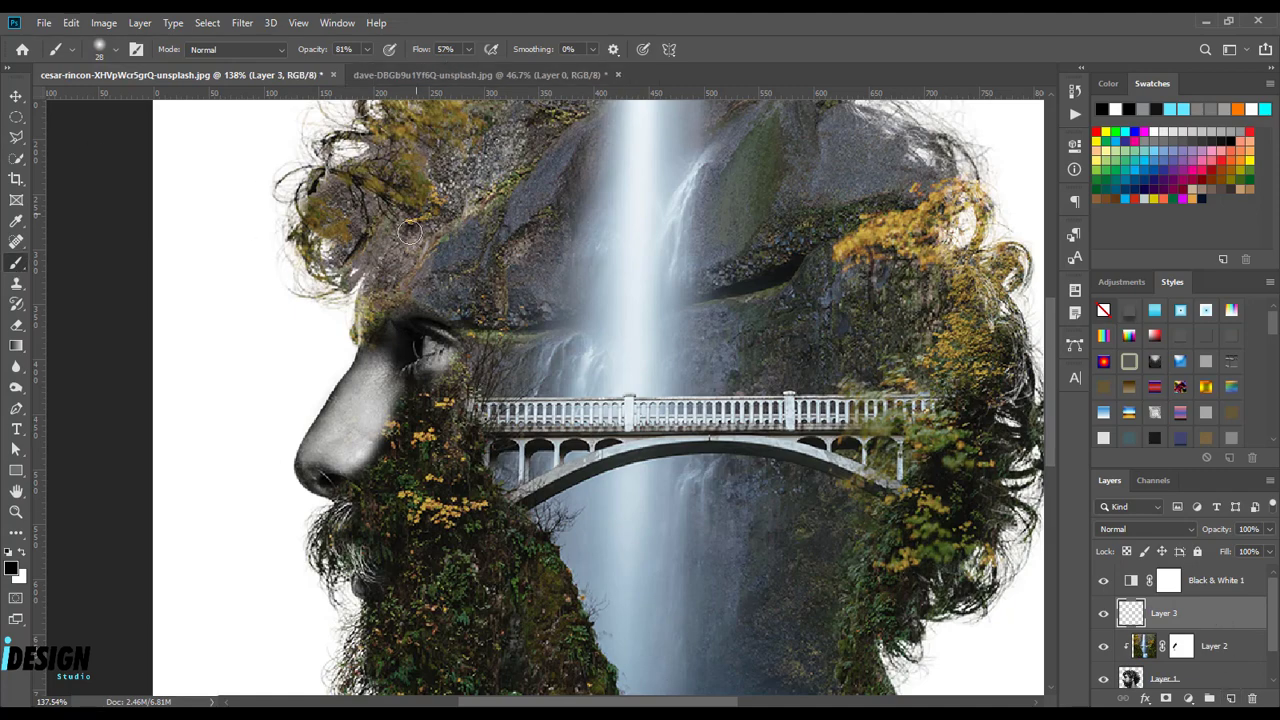
mouse_move(456, 368)
mouse_down()
mouse_move(400, 383)
mouse_move(452, 362)
mouse_up()
drag(310, 55, 304, 55)
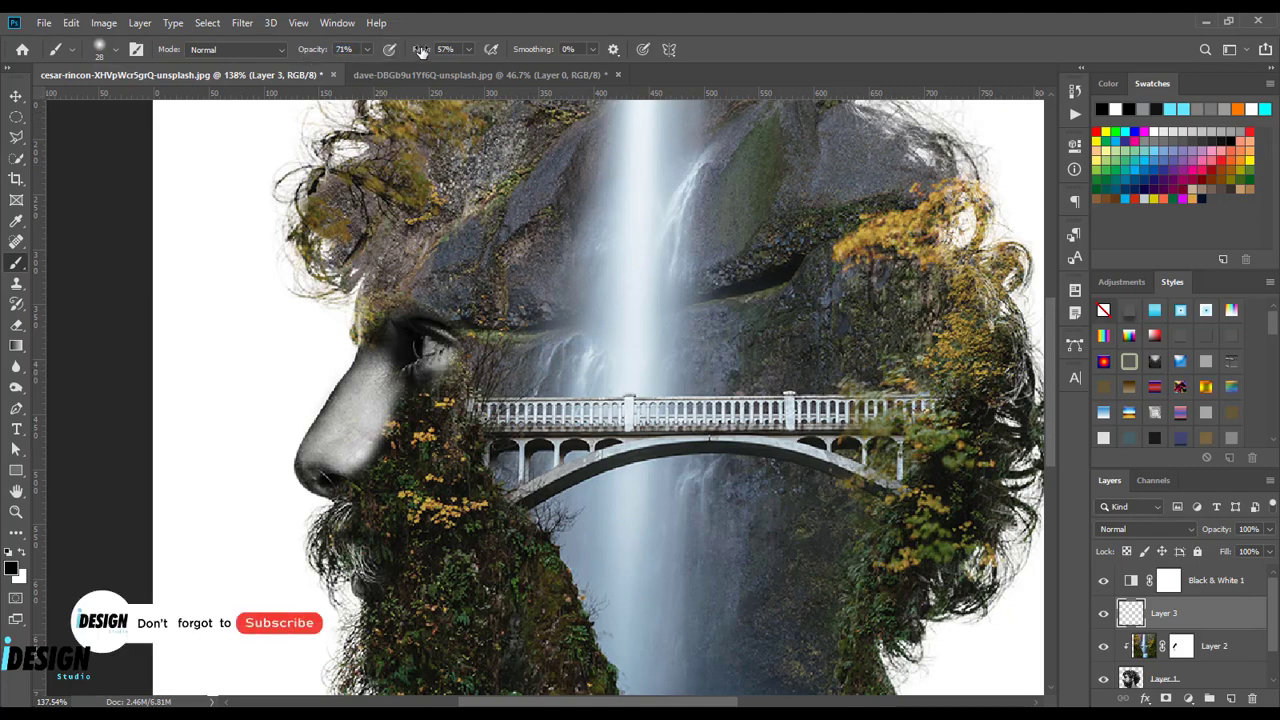
drag(420, 49, 403, 55)
mouse_move(437, 383)
mouse_down()
mouse_move(415, 390)
mouse_move(450, 368)
mouse_move(413, 379)
mouse_move(398, 358)
mouse_move(405, 312)
mouse_move(457, 329)
mouse_move(443, 294)
mouse_move(481, 348)
mouse_up()
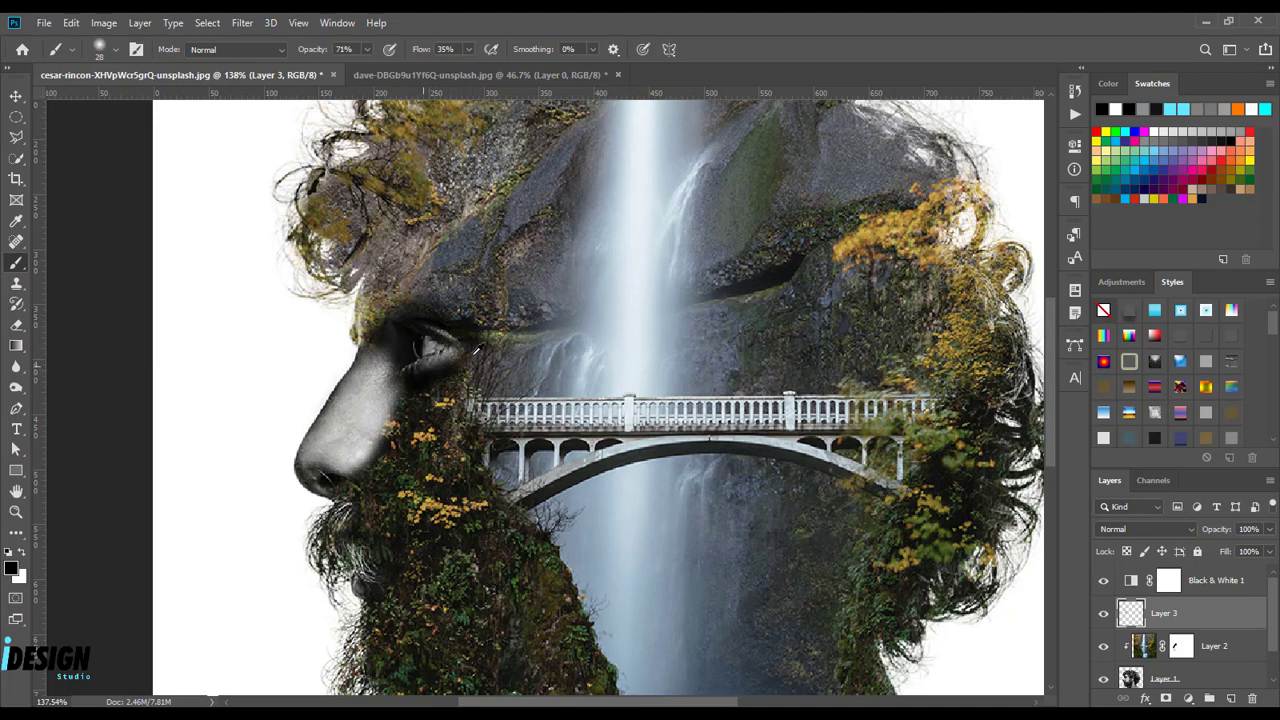
scroll(400, 350, down, 3)
scroll(410, 346, down, 1)
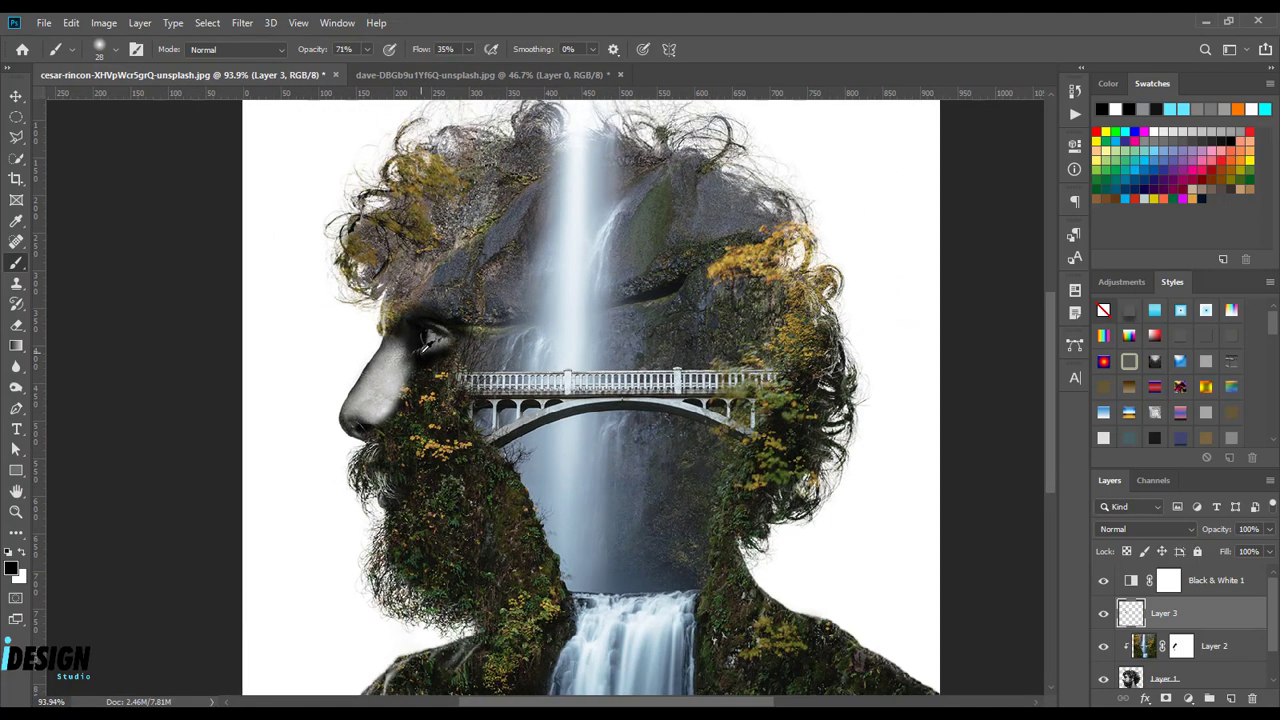
drag(407, 324, 398, 328)
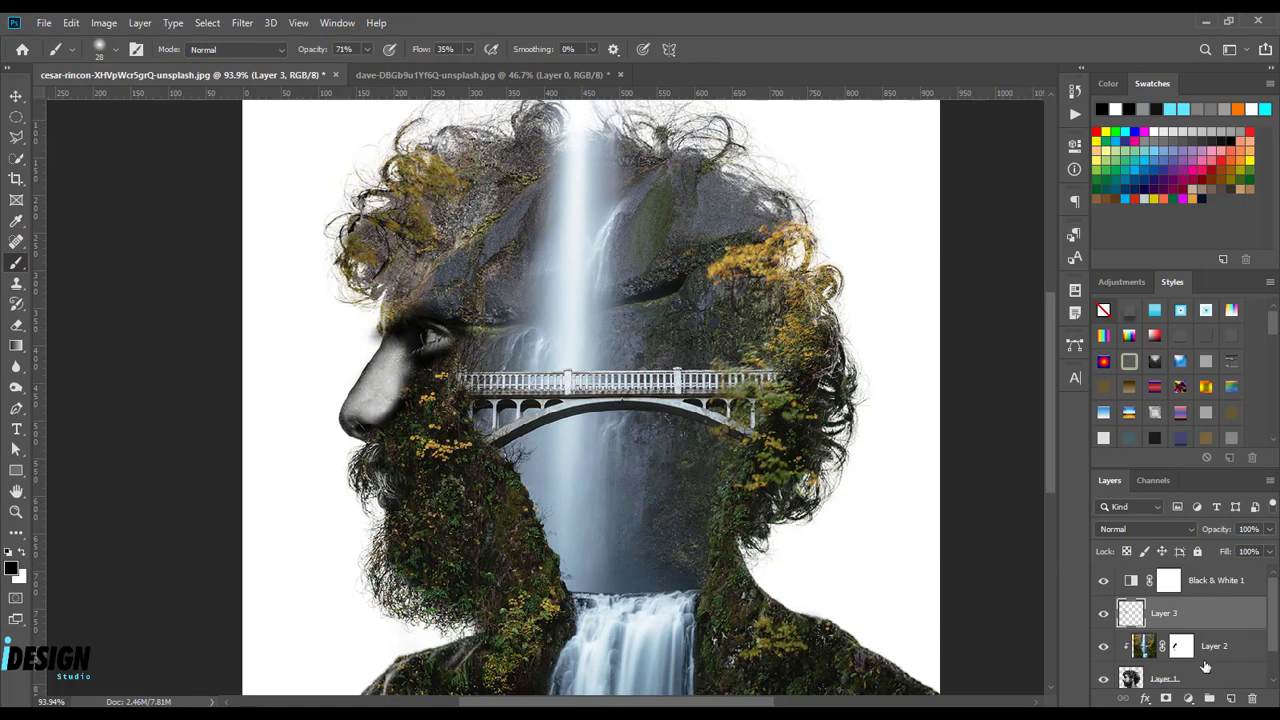
Step: Set Layer 3 to the Overlay blend mode at about 92% opacity
drag(1216, 537, 1188, 542)
key(Return)
key(Return)
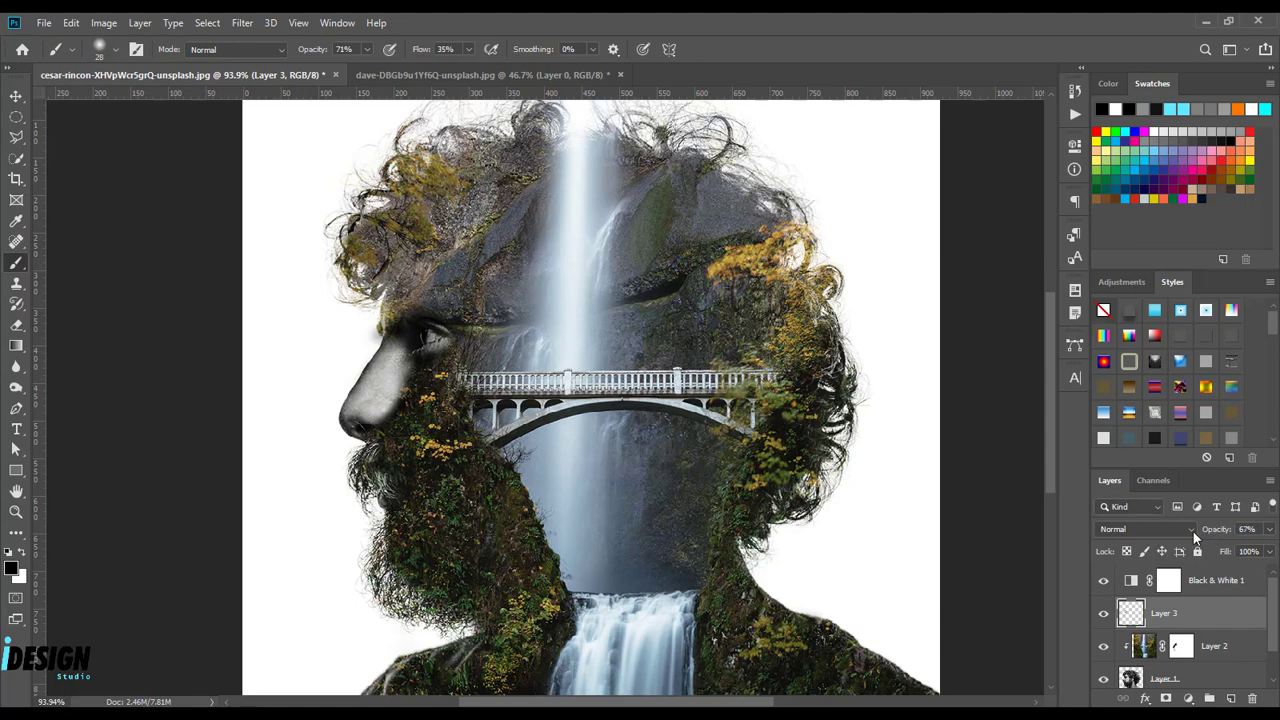
click(1190, 530)
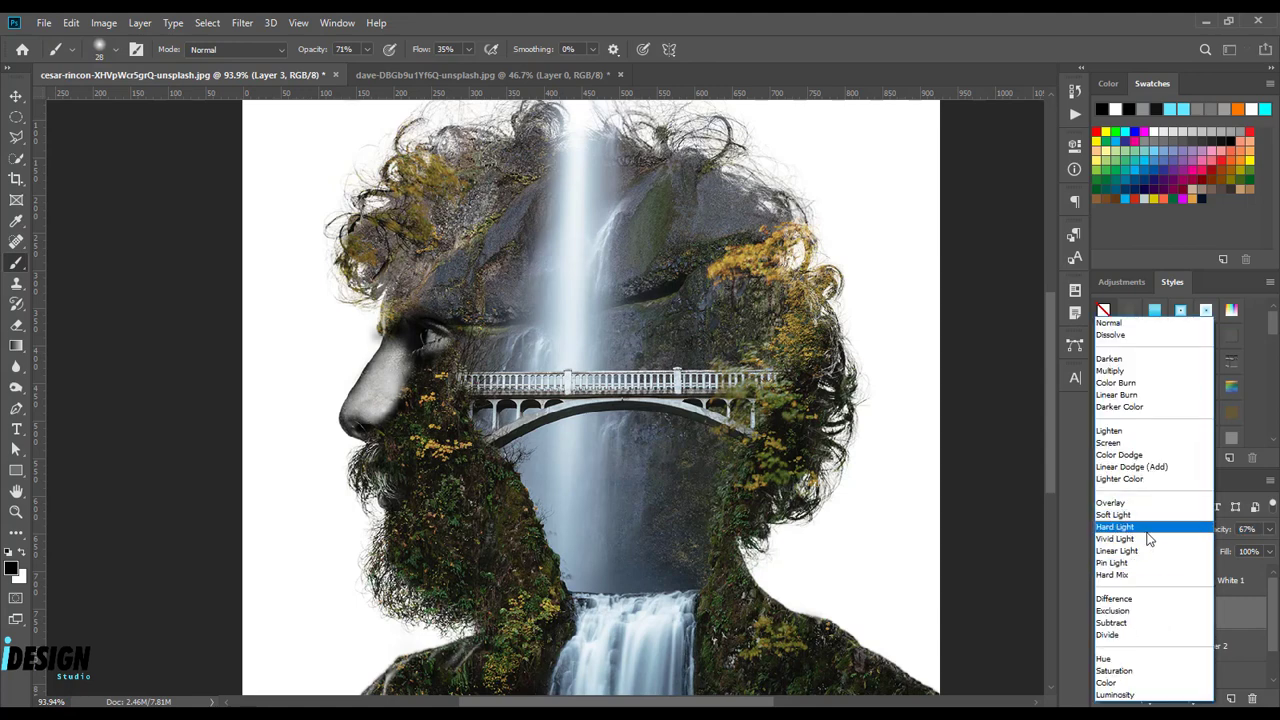
click(1100, 503)
drag(1224, 535, 1233, 533)
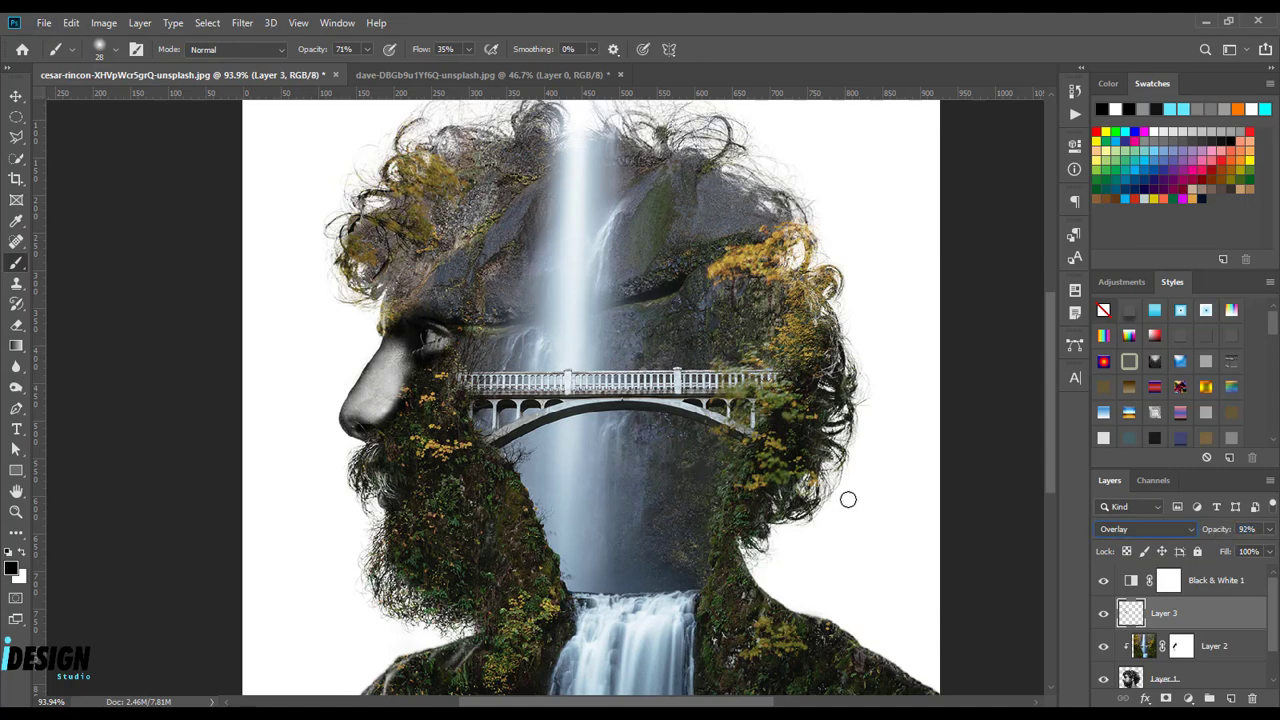
click(1223, 645)
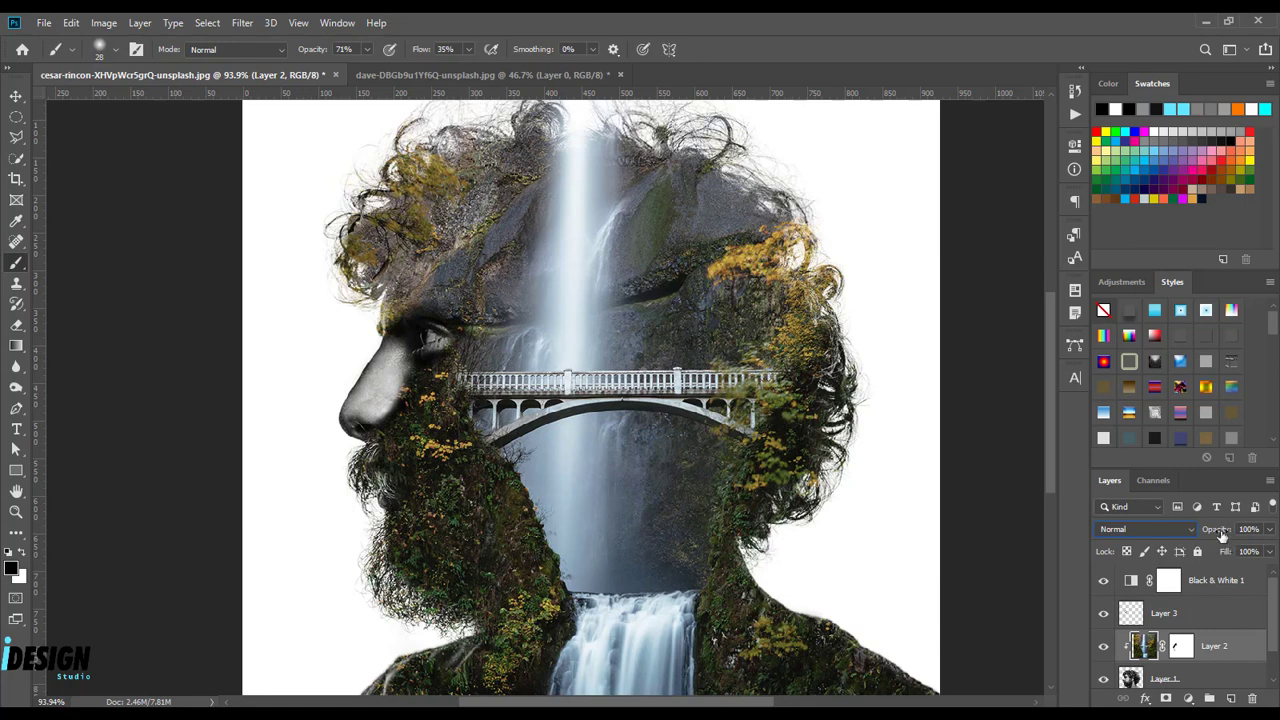
Step: Lower waterfall Layer 2 to 87% opacity and select its layer mask
drag(1221, 536, 1211, 536)
key(Return)
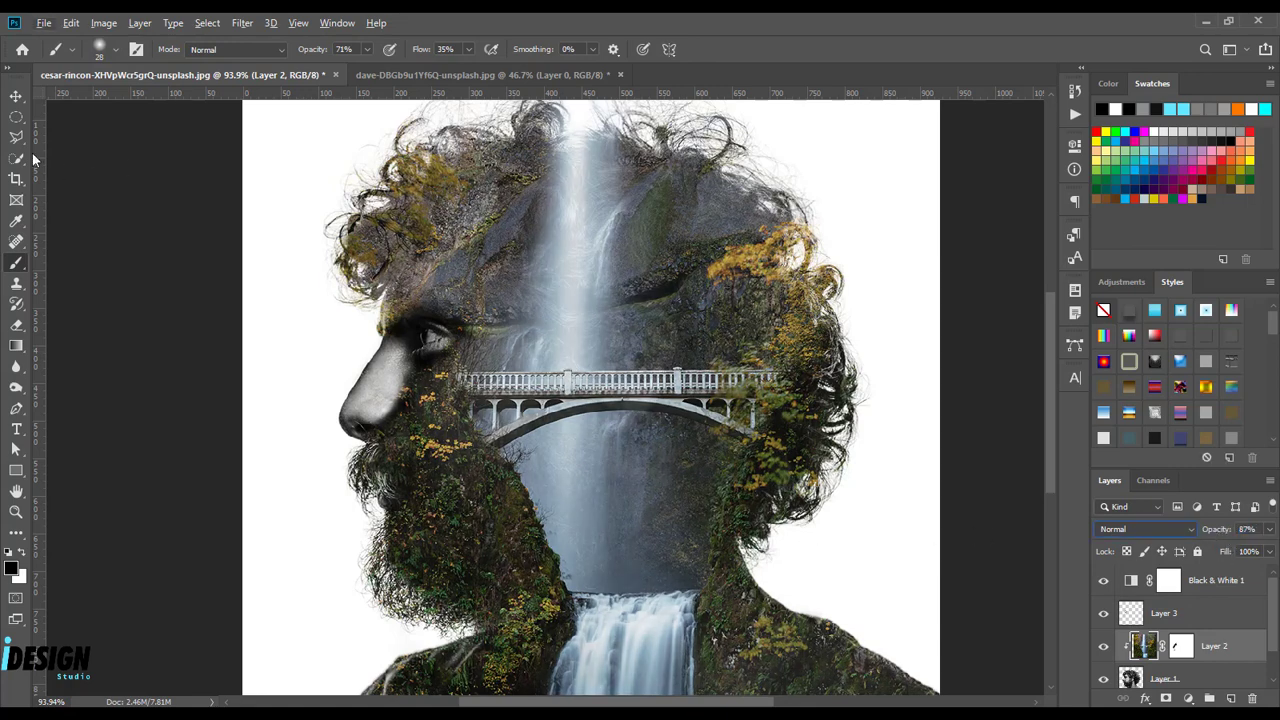
click(16, 96)
scroll(468, 363, down, 1)
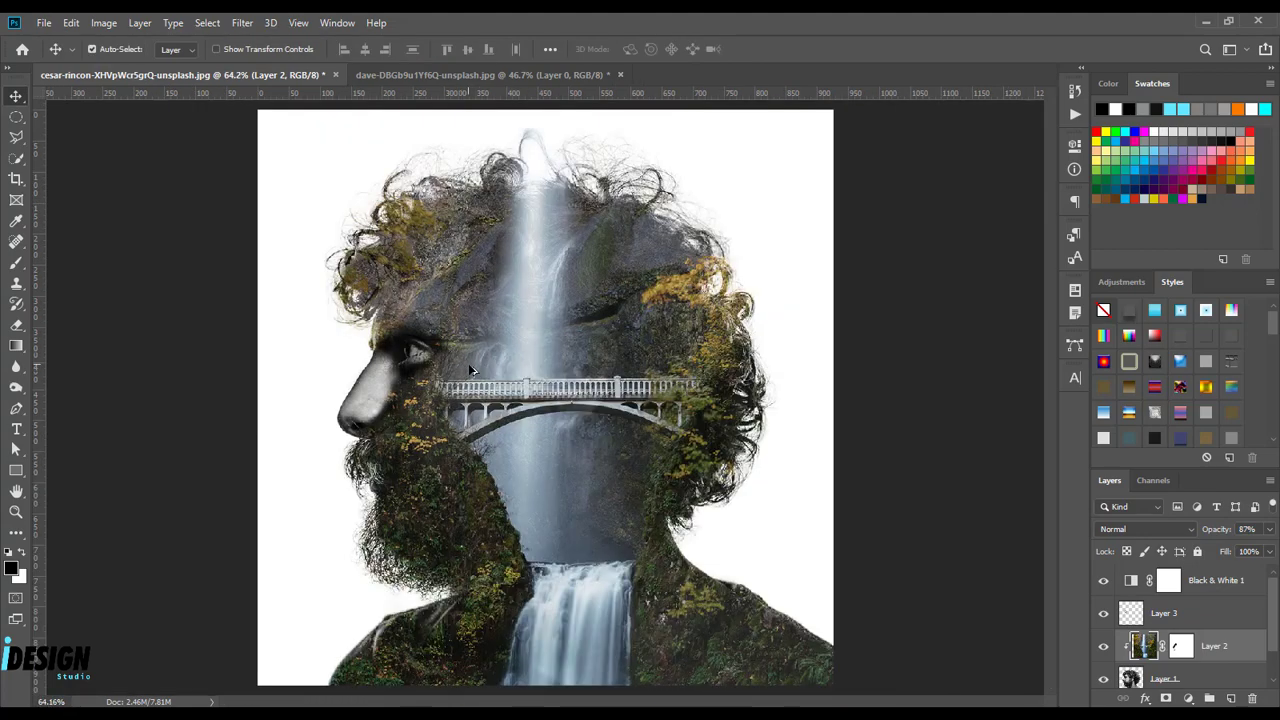
scroll(468, 363, down, 1)
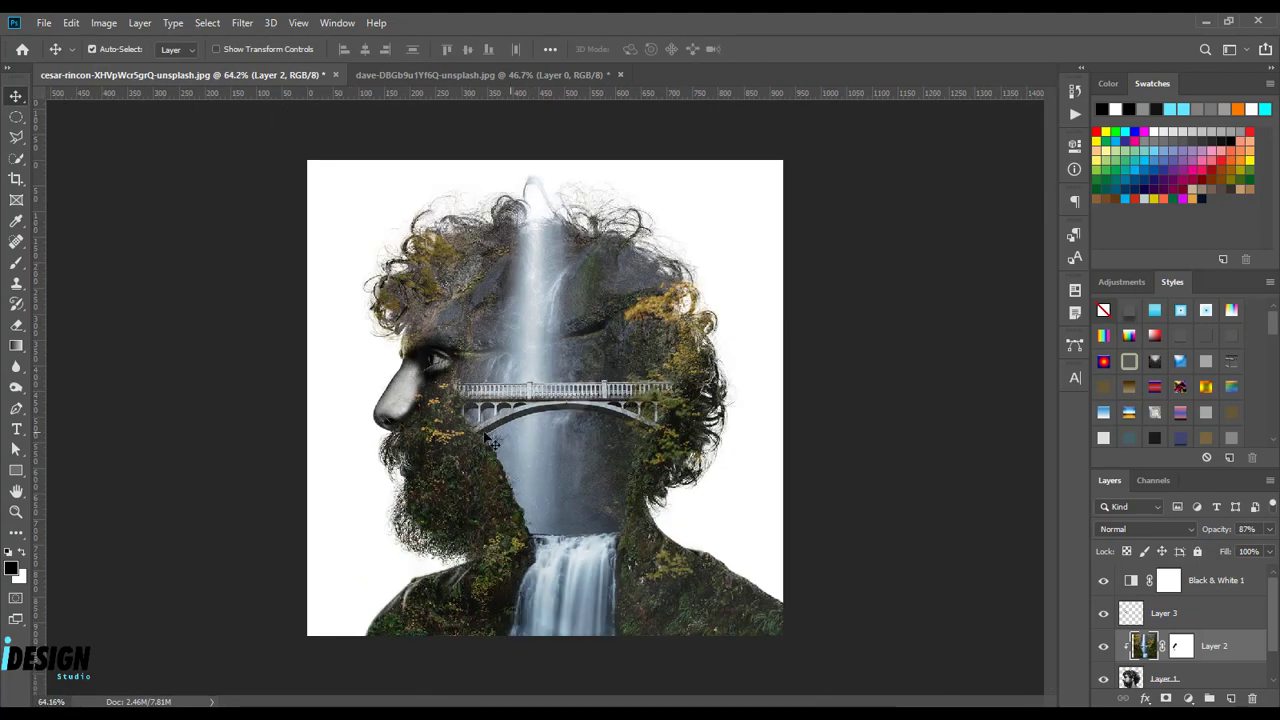
scroll(445, 419, up, 1)
scroll(453, 419, up, 1)
click(1185, 646)
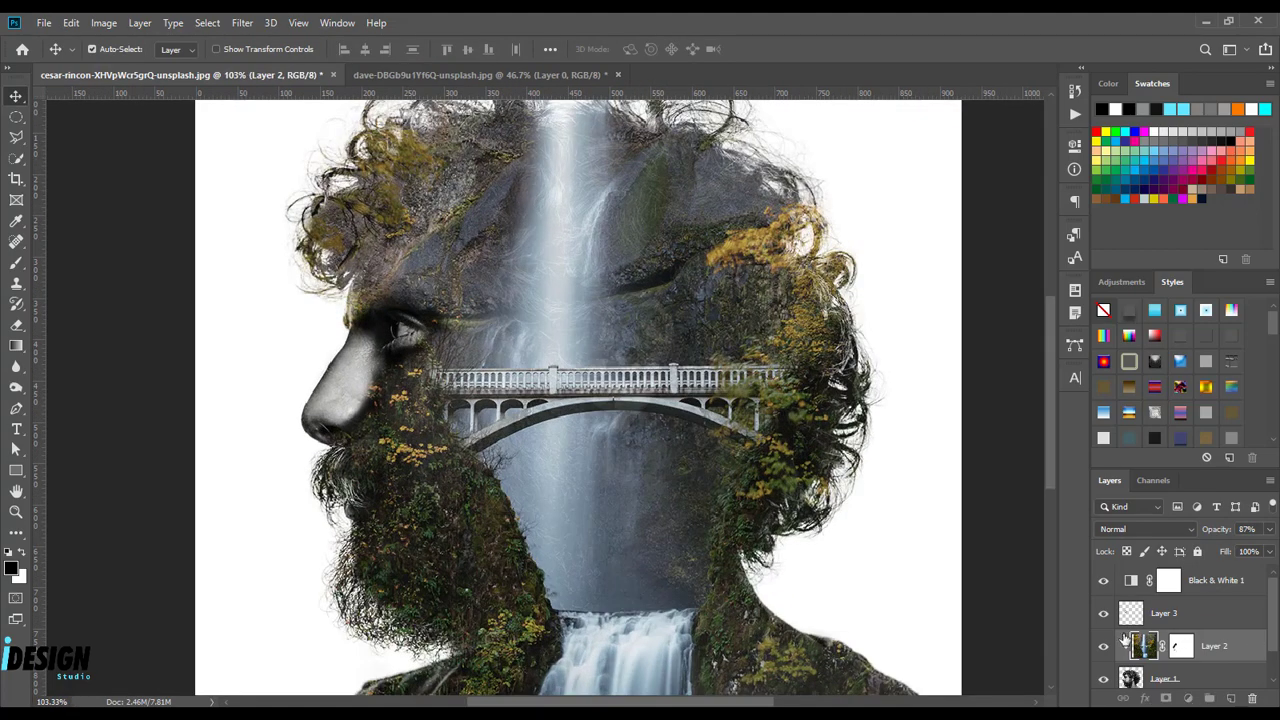
Step: Paint white on Layer 2's mask over the nose bridge, eye and cheek with the Brush
click(16, 263)
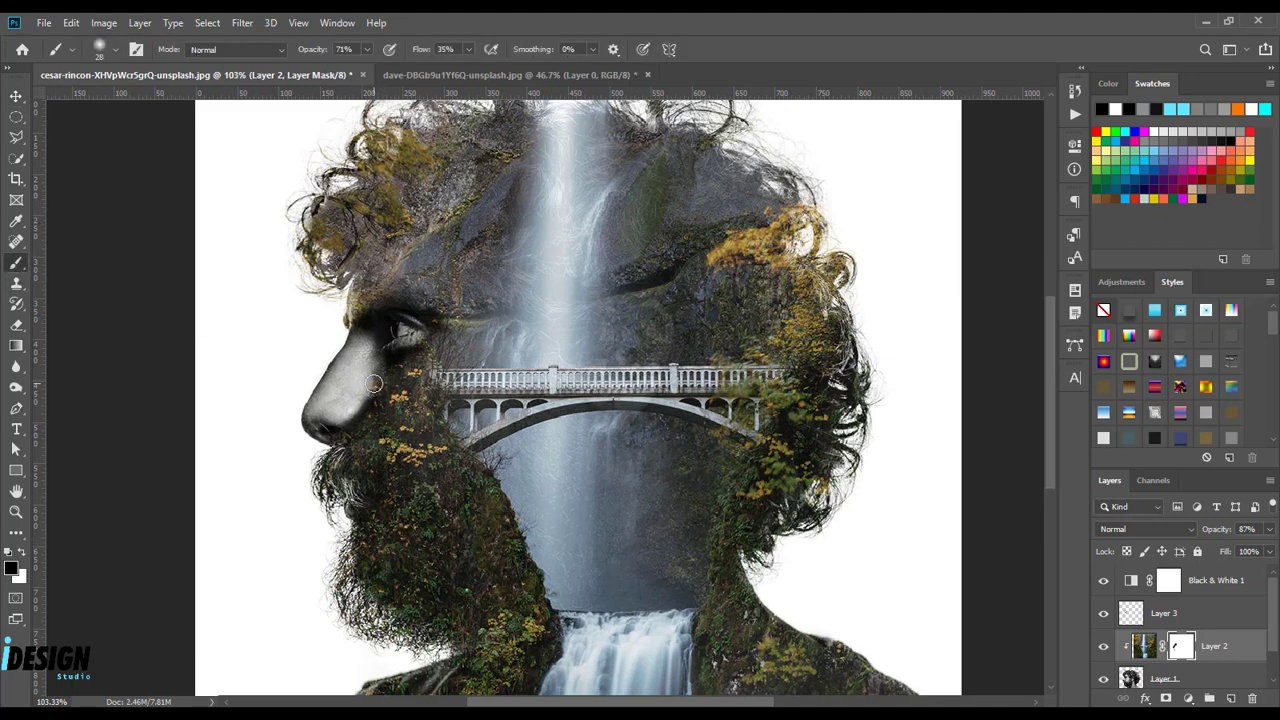
key(x)
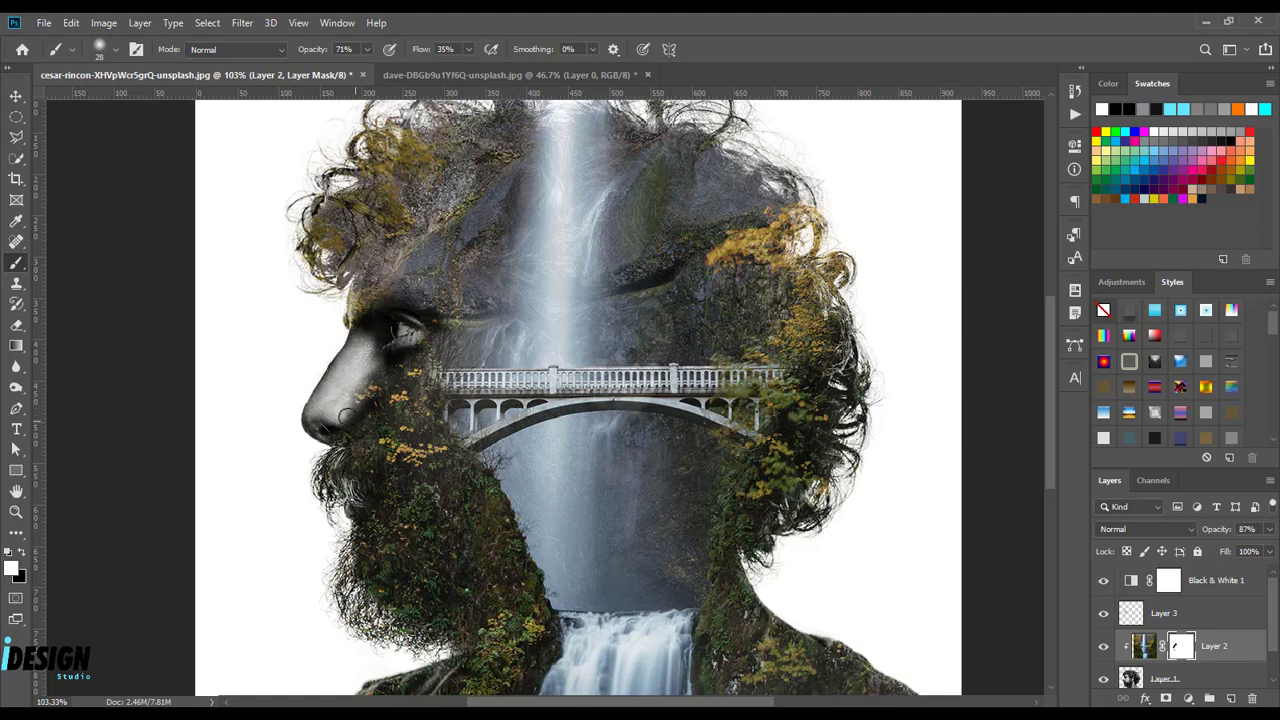
drag(377, 388, 346, 363)
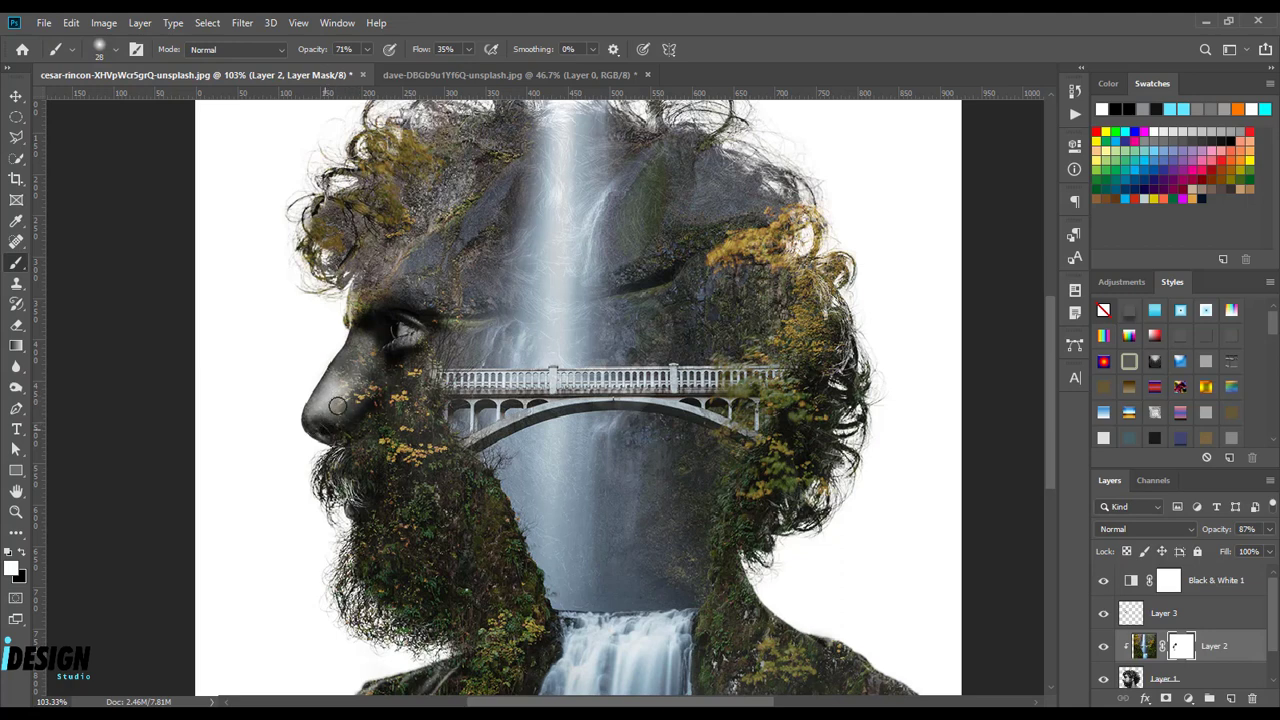
drag(316, 413, 360, 400)
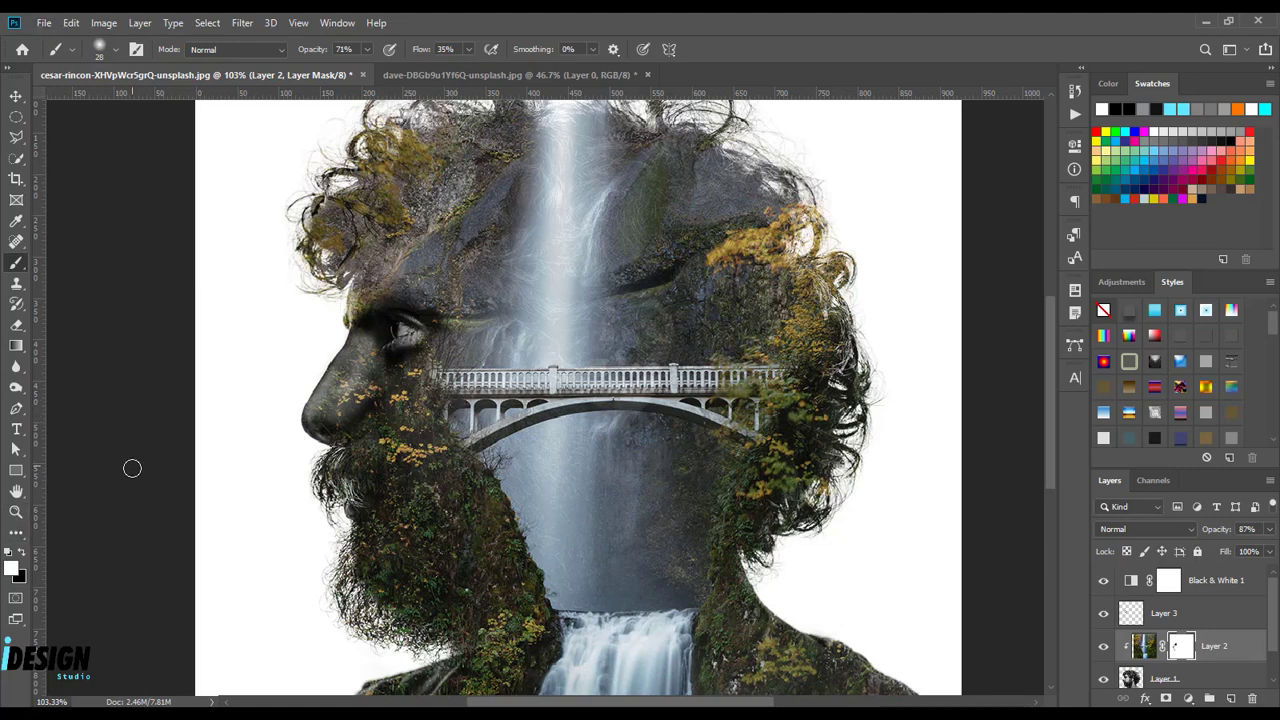
Step: Zoom out to 66.7% with the Zoom tool to see the whole silhouette
click(16, 511)
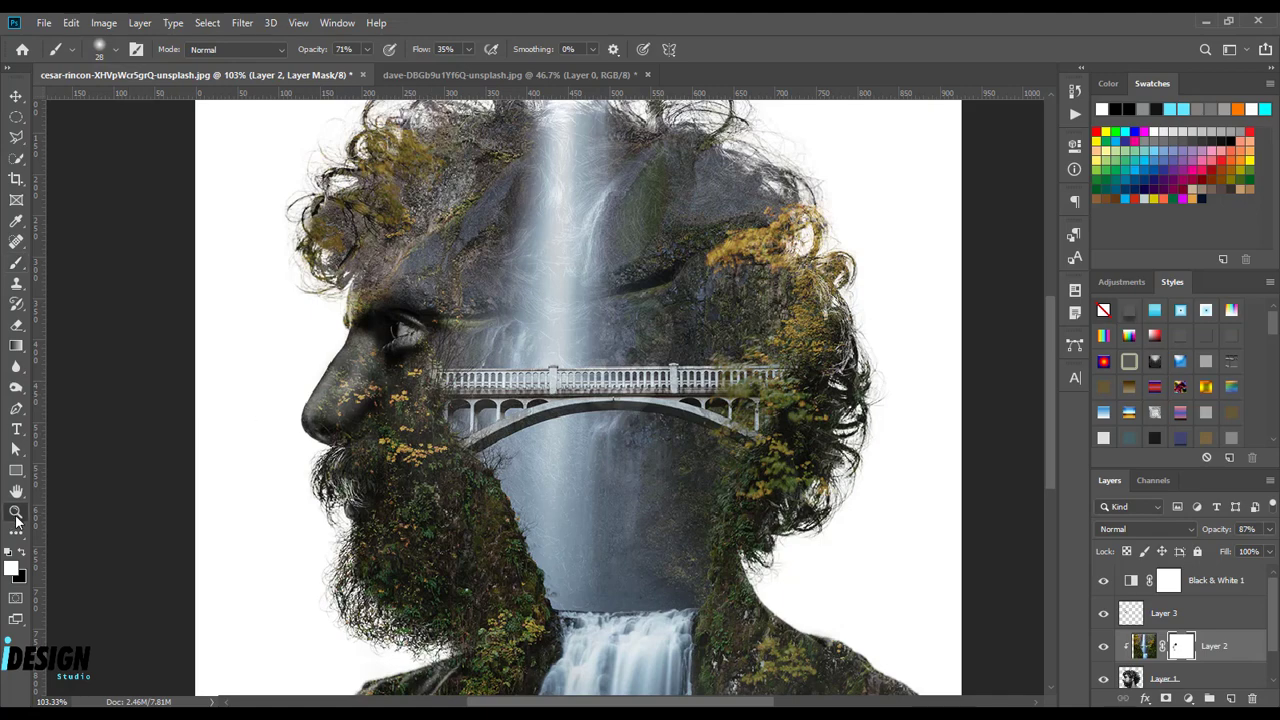
alt+click(492, 316)
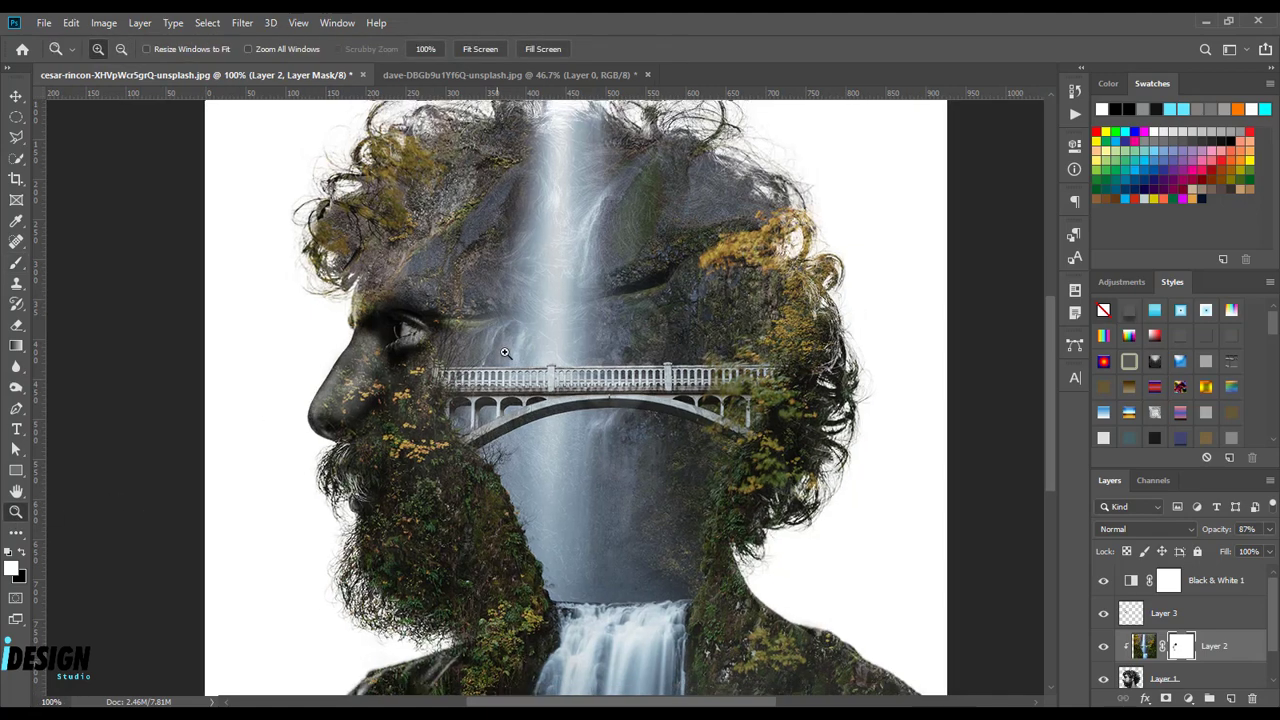
alt+click(636, 348)
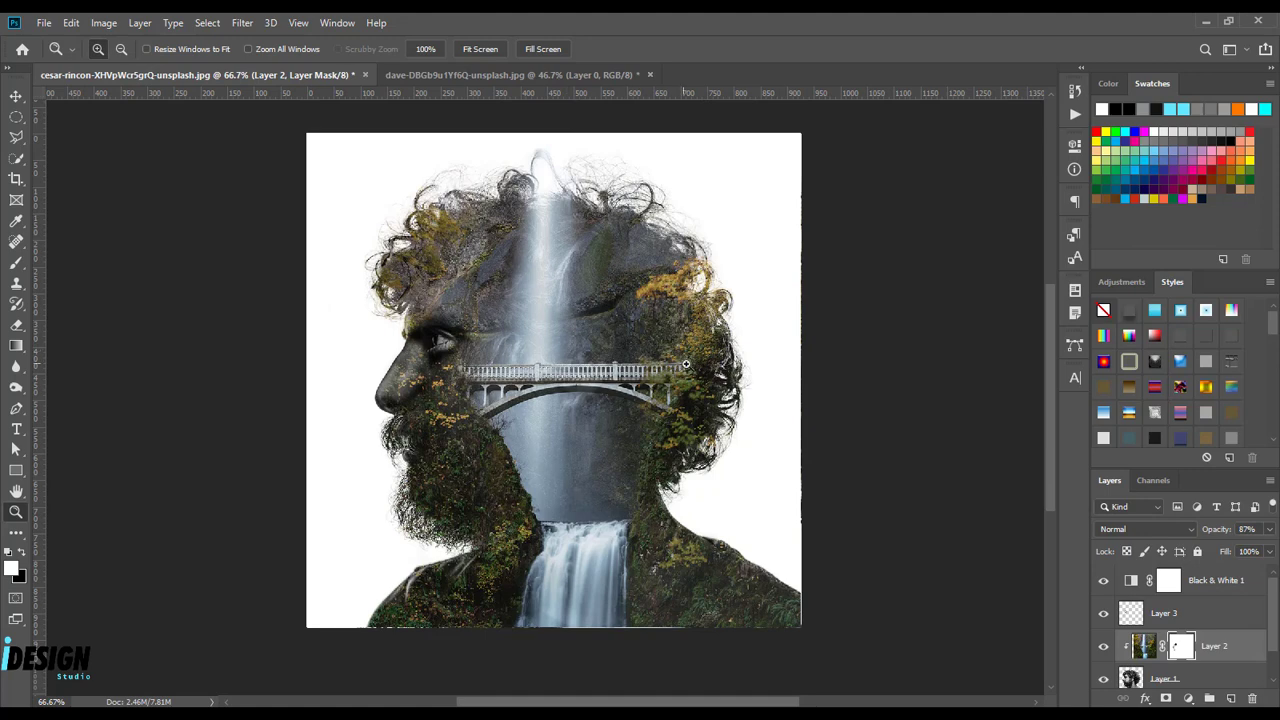